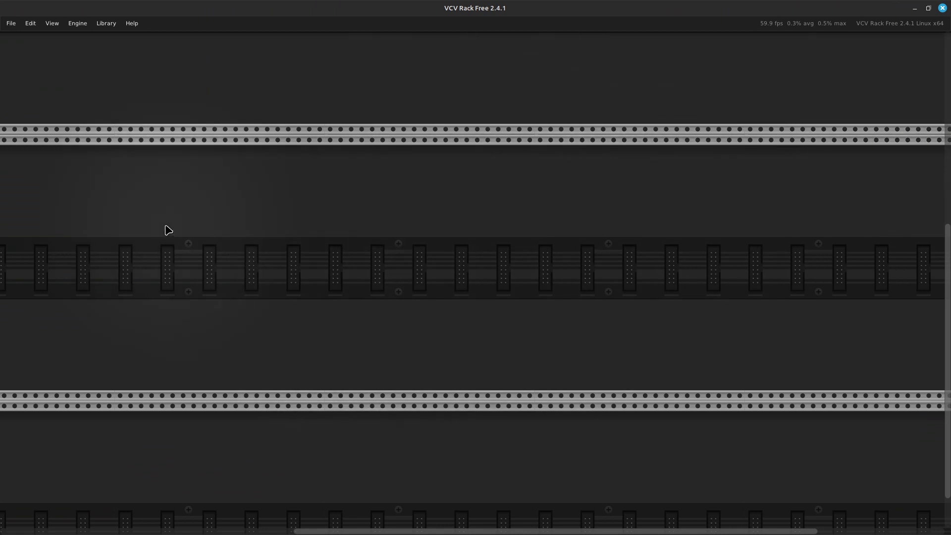
Add a MIDI-CV module and set its MIDI input to the Launchkey MK3 49
right_click(191, 232)
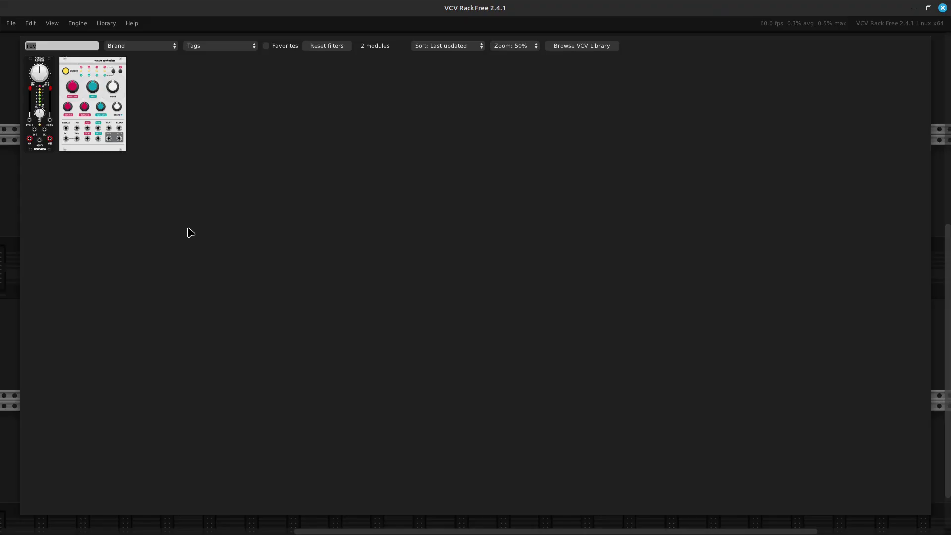
key(BackSpace)
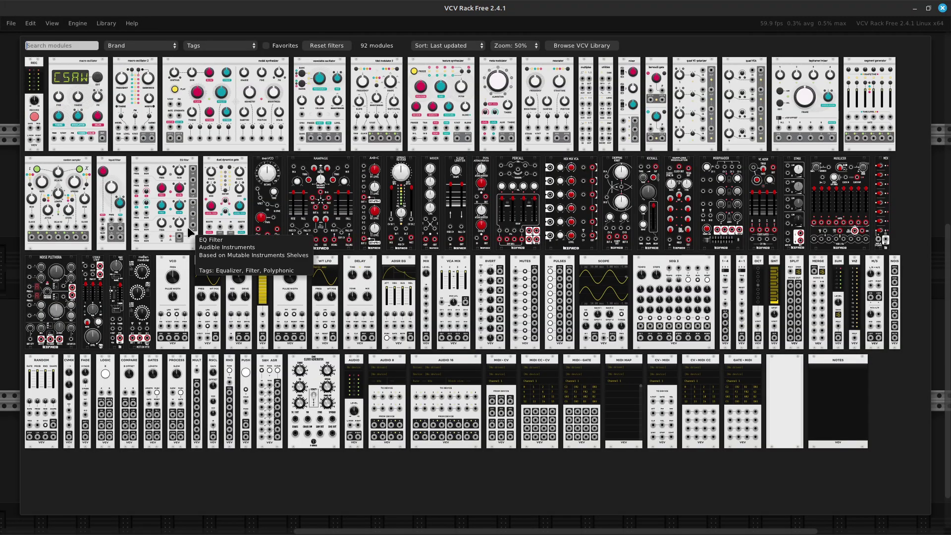
text(midi)
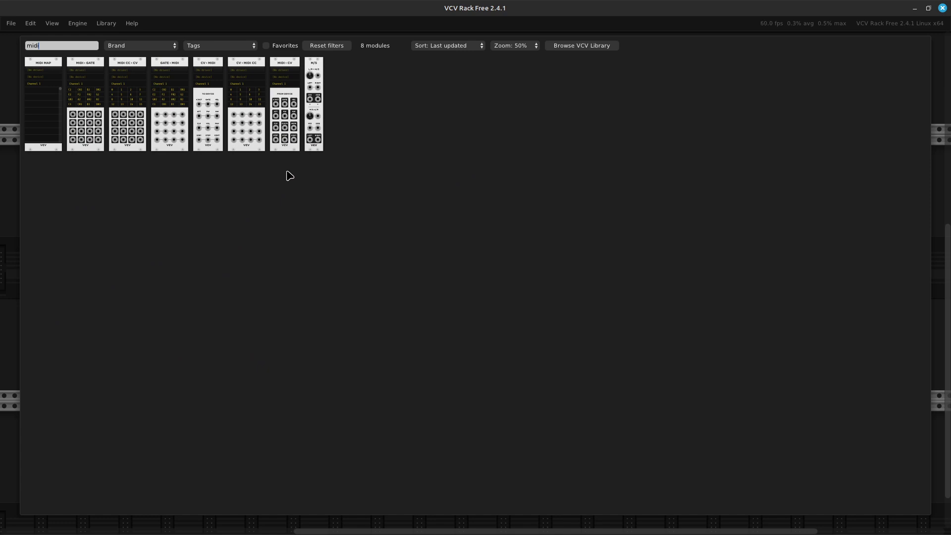
click(285, 128)
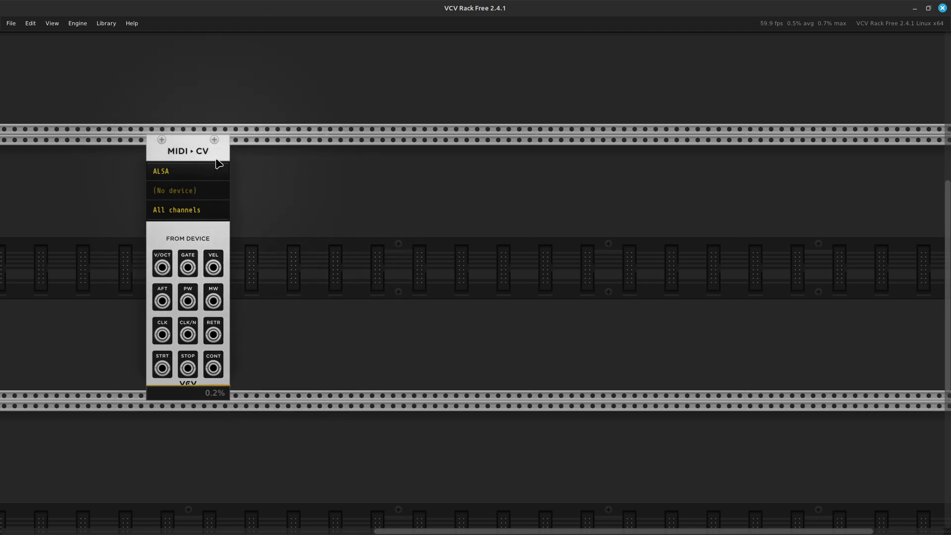
click(199, 196)
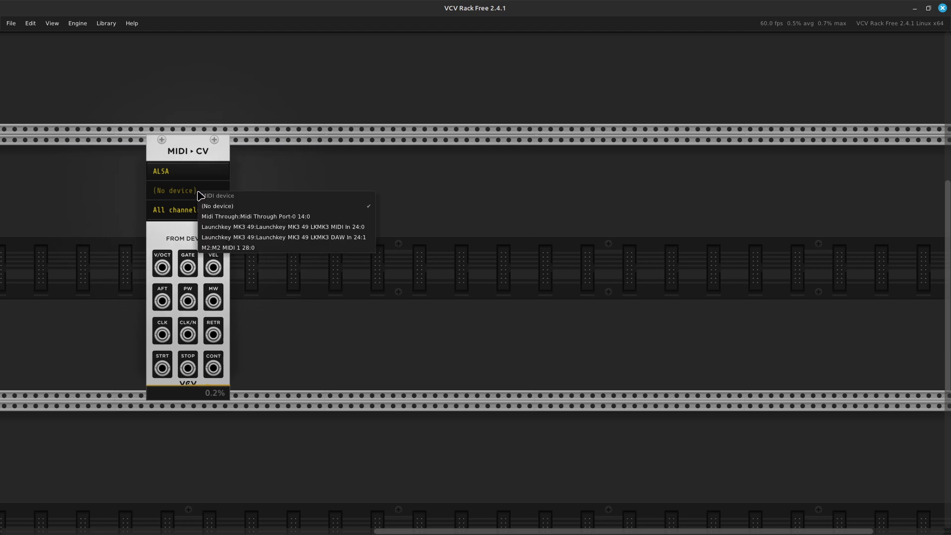
click(259, 231)
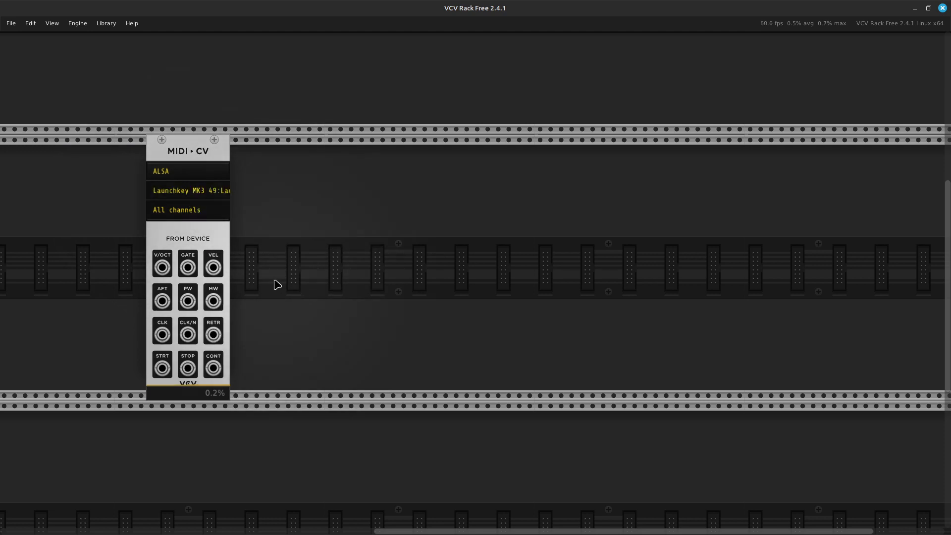
Add the NOIS noise module flush against the MIDI-CV module
right_click(276, 240)
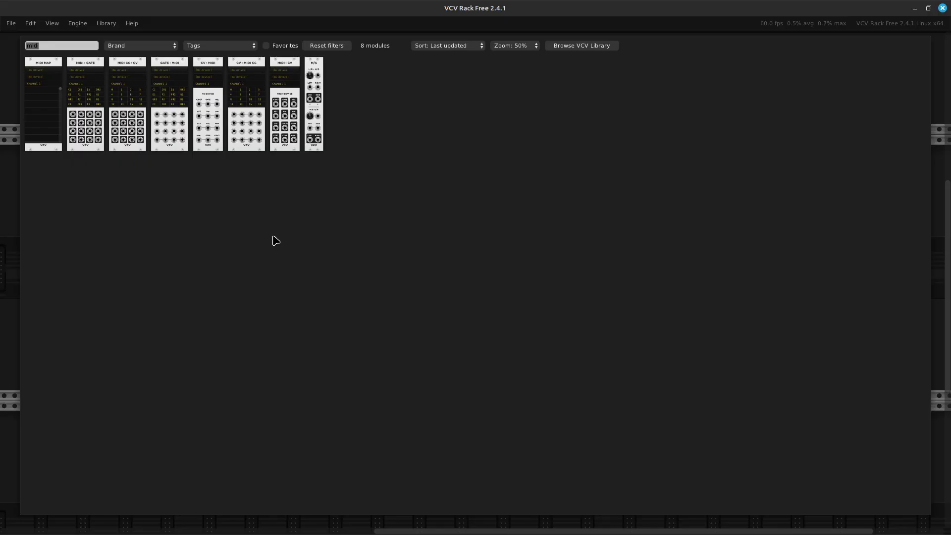
key(BackSpace)
text(noise)
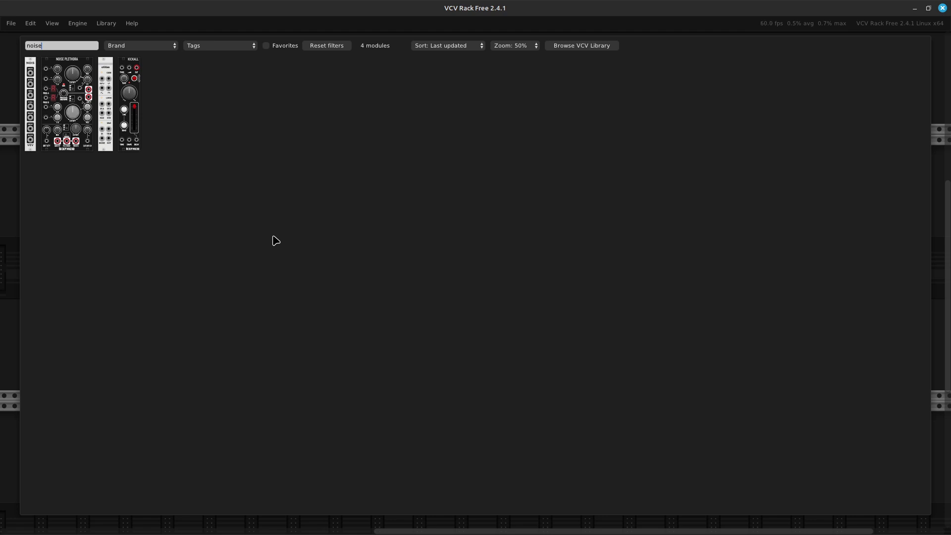
click(27, 144)
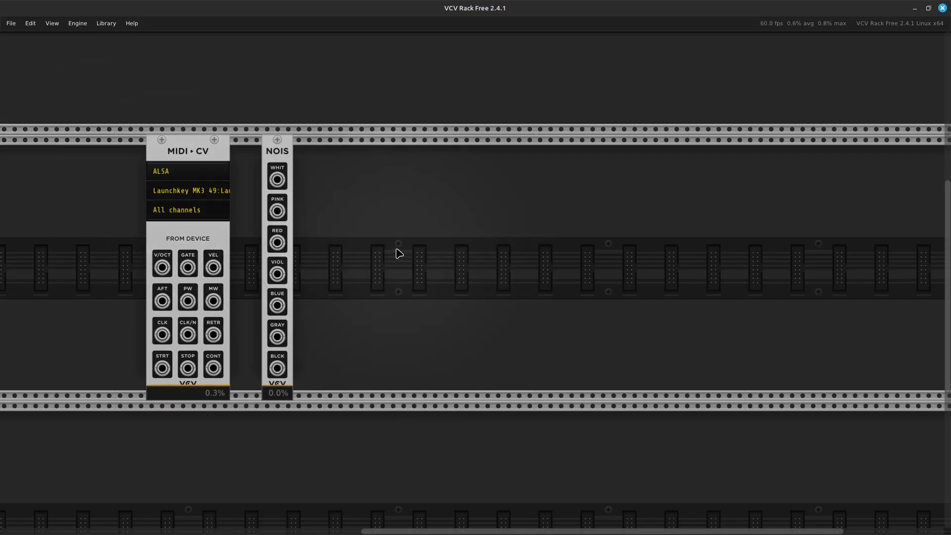
drag(289, 157, 257, 157)
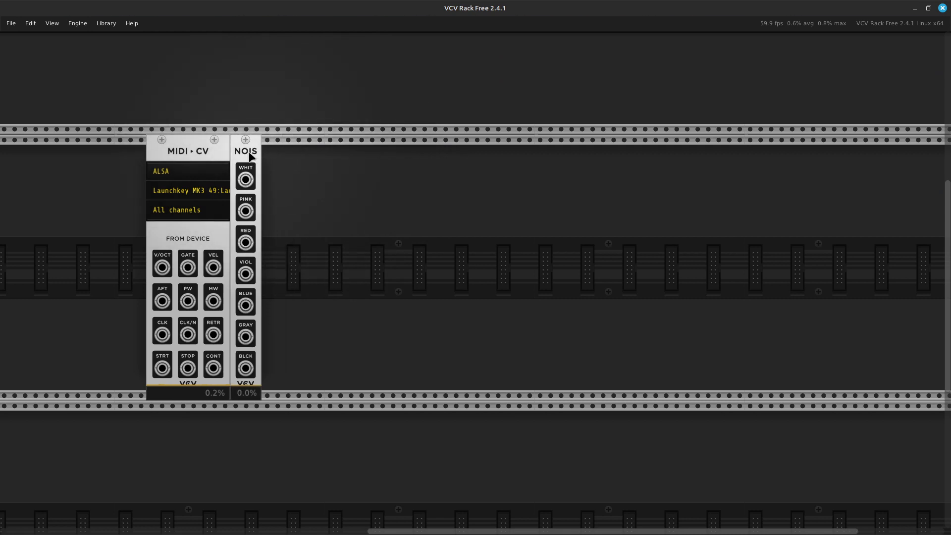
Add a VCF filter, duplicate it, and push the copy flush against the first
right_click(302, 215)
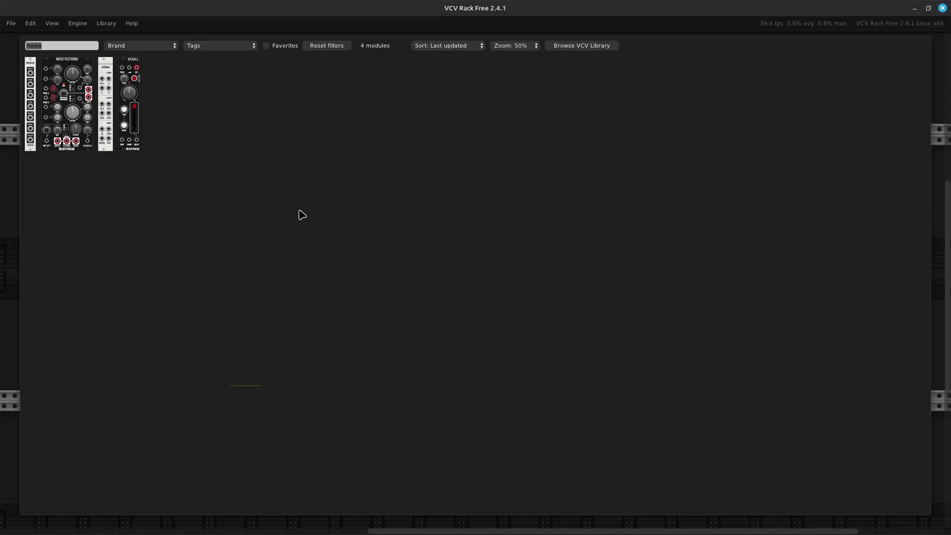
key(BackSpace)
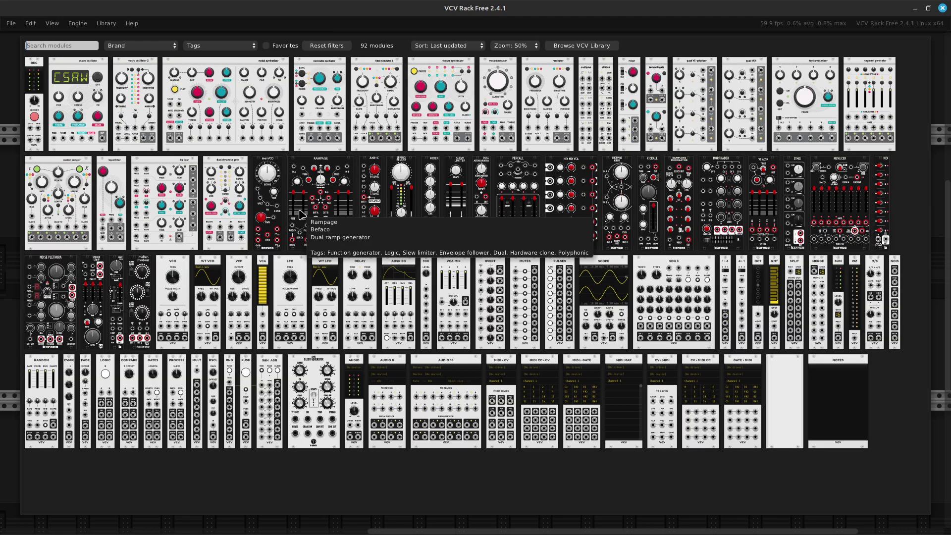
text(vcf)
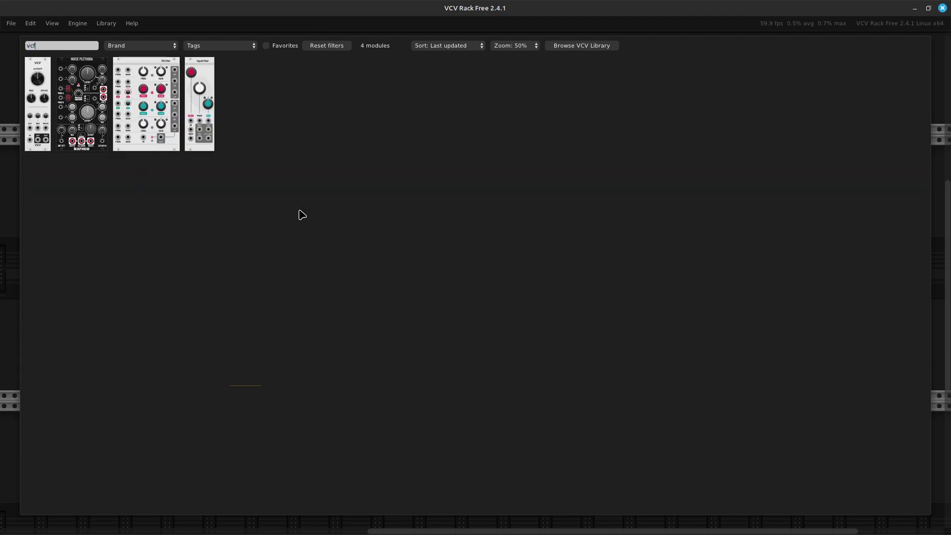
key(Return)
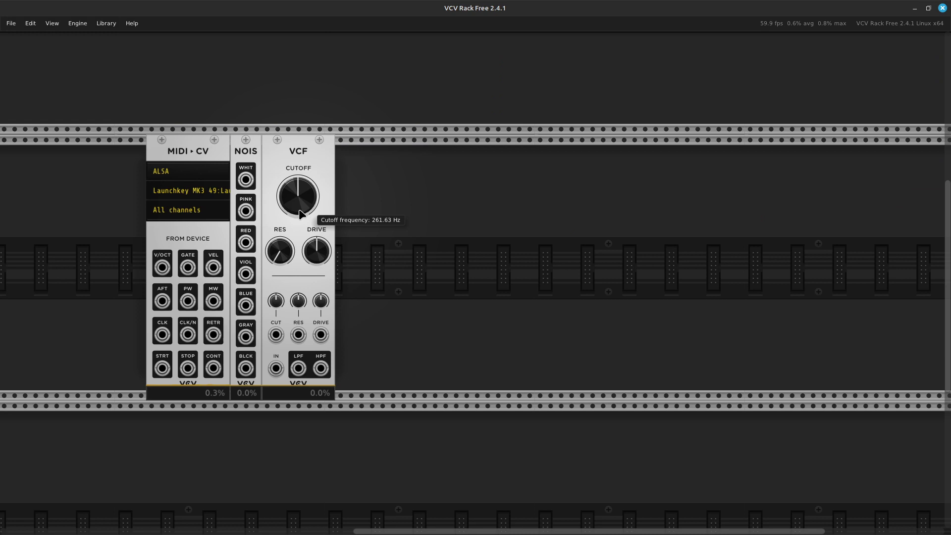
click(321, 171)
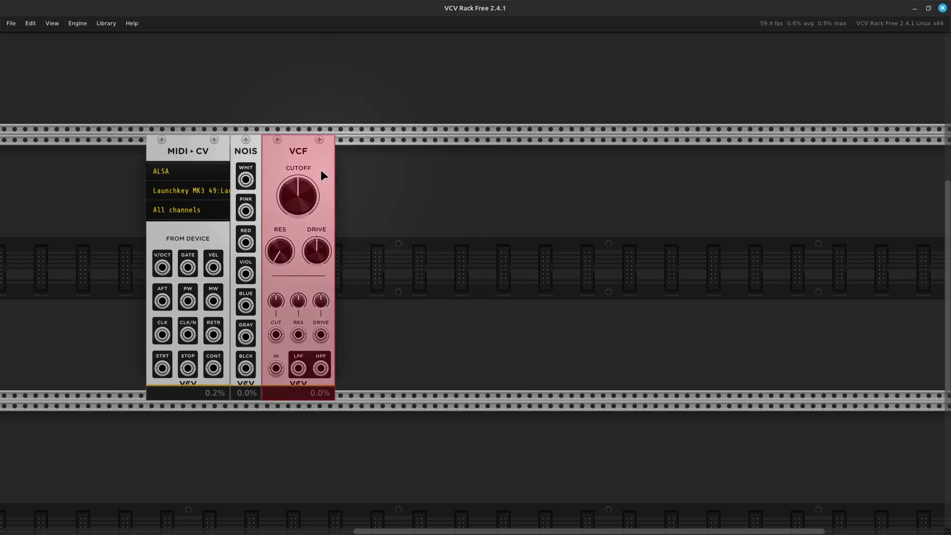
click(382, 219)
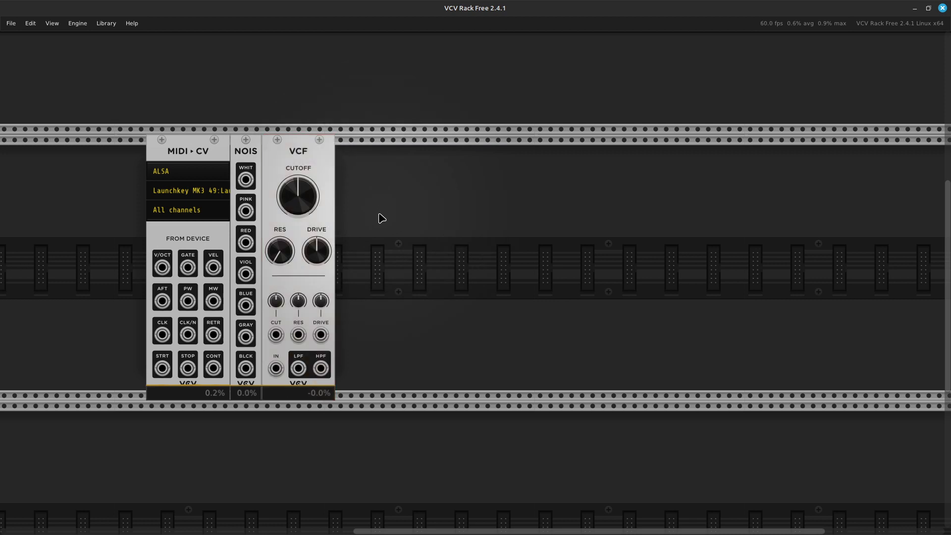
key(ctrl+v)
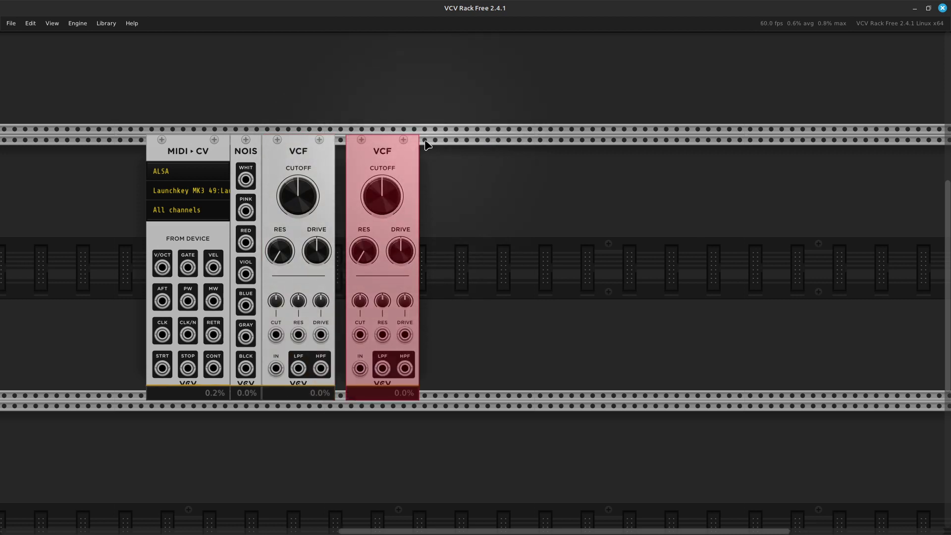
click(425, 185)
drag(400, 153, 379, 154)
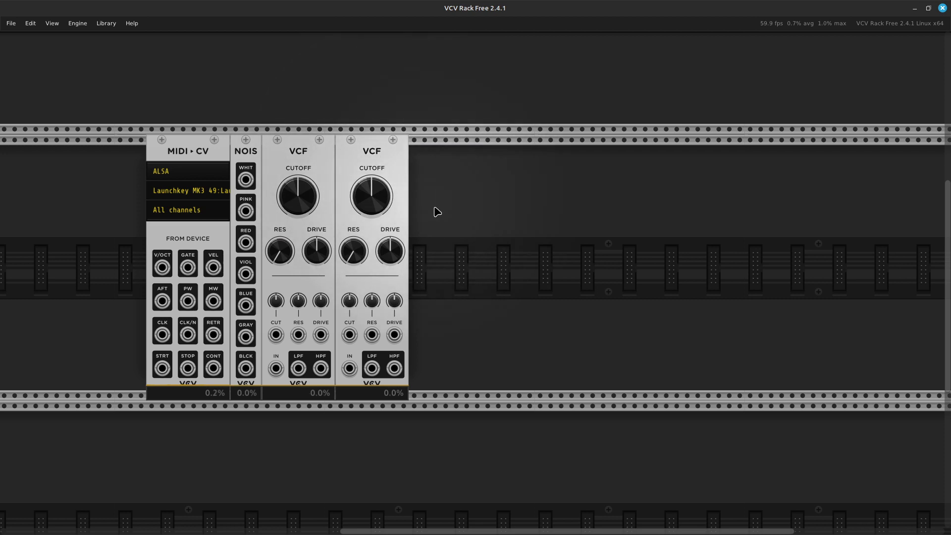
key(super)
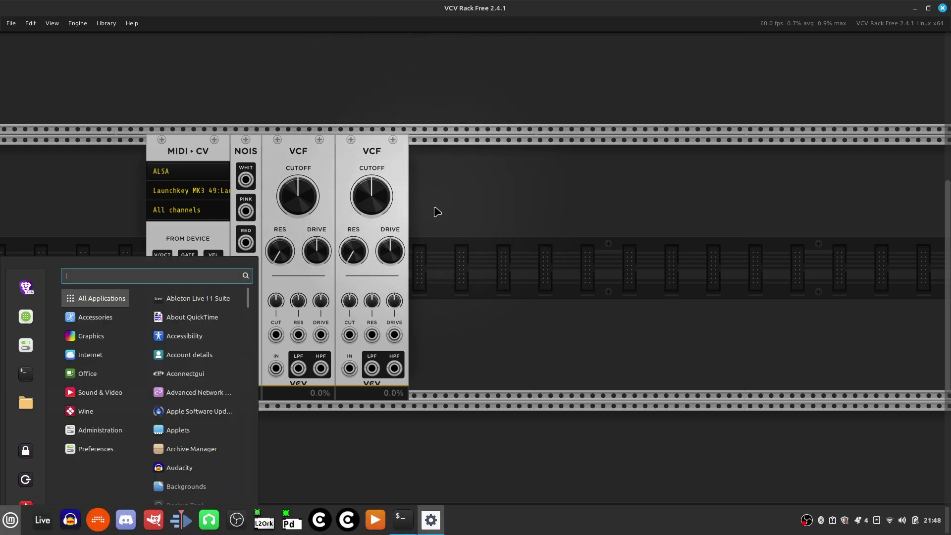
Add the ADSR EG envelope, placed to the right with a gap before it
key(Escape)
right_click(437, 211)
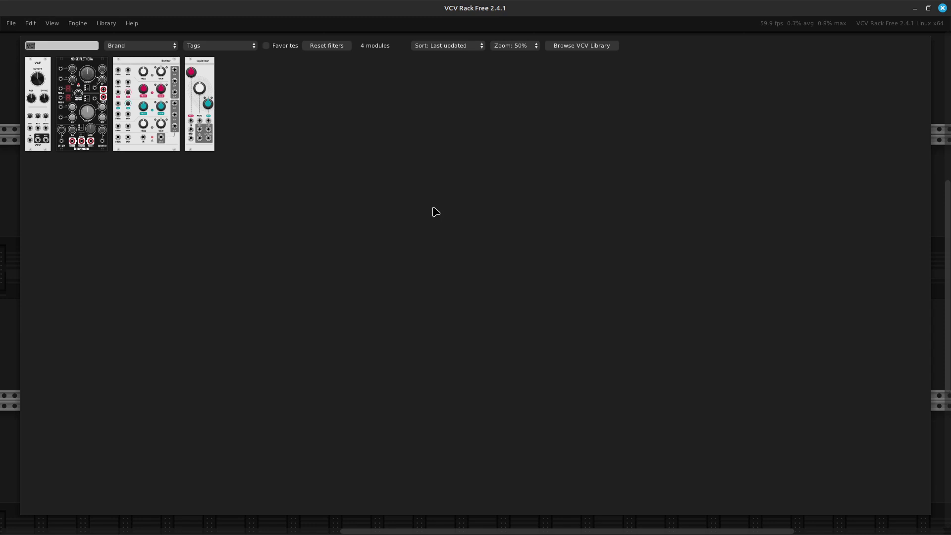
text(eg)
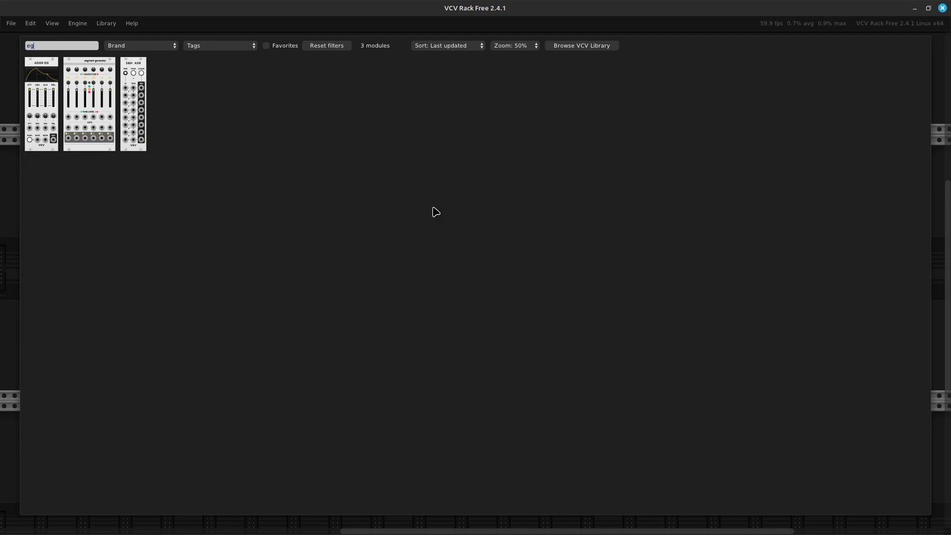
click(38, 124)
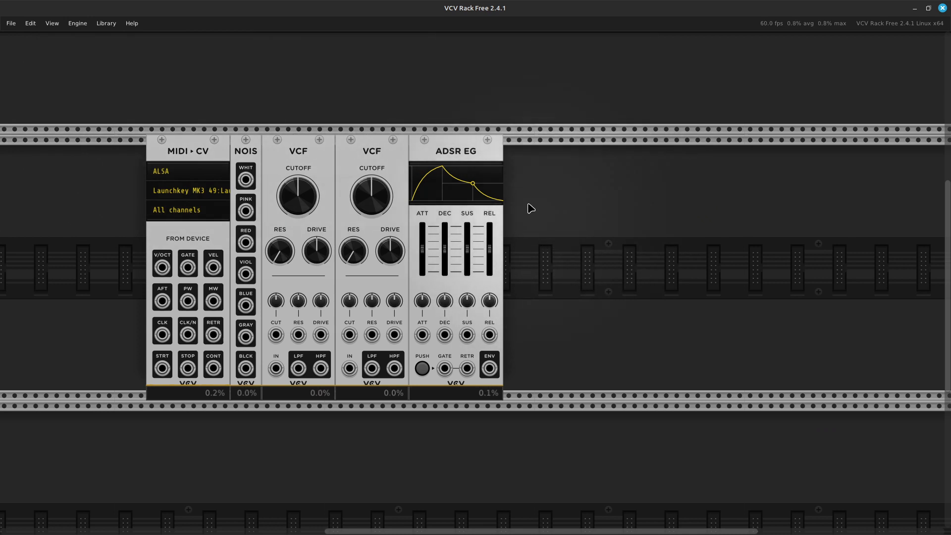
drag(482, 151, 597, 148)
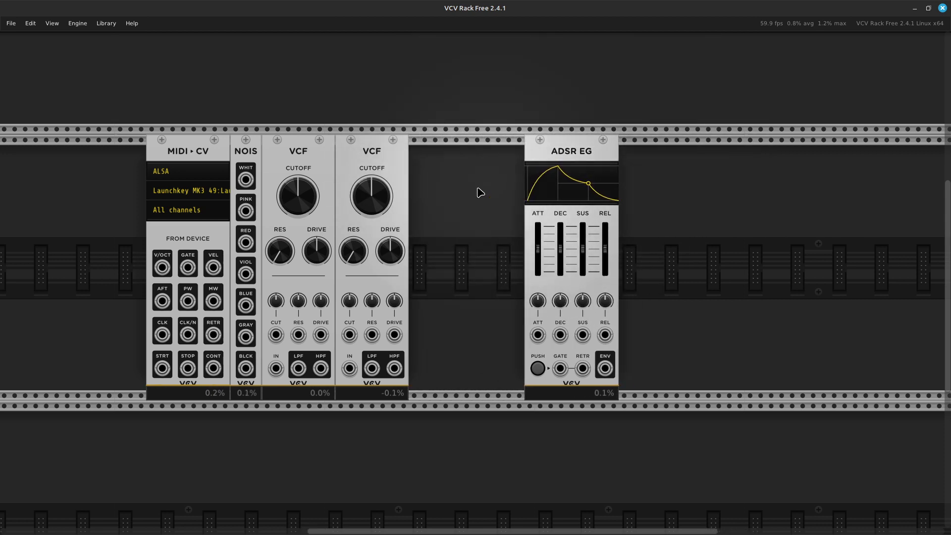
Fill the gap with a VCA MIX module between the filters and ADSR EG
right_click(456, 220)
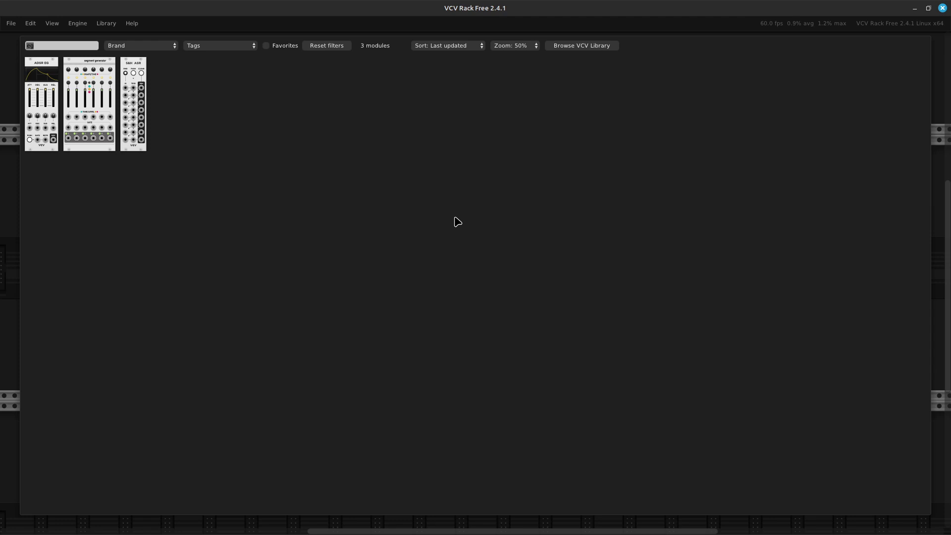
text(mixer)
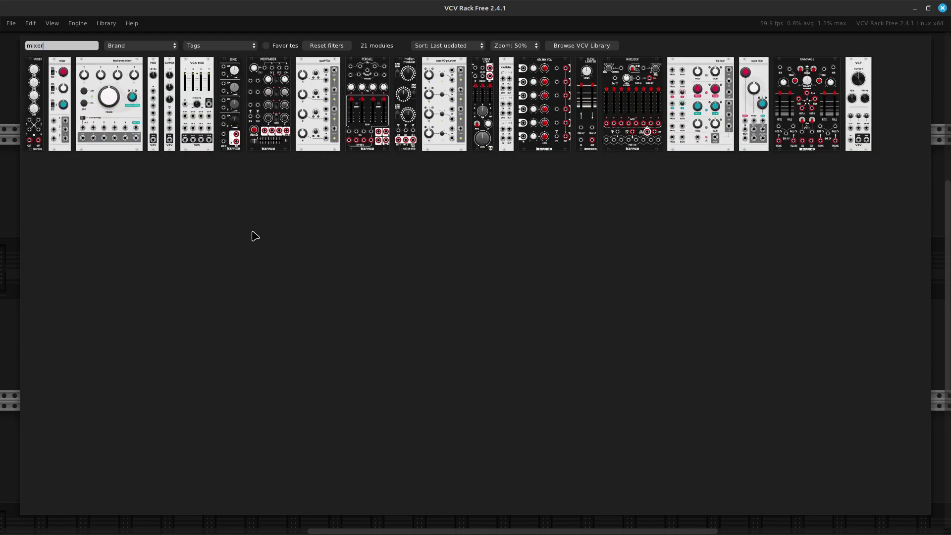
click(206, 126)
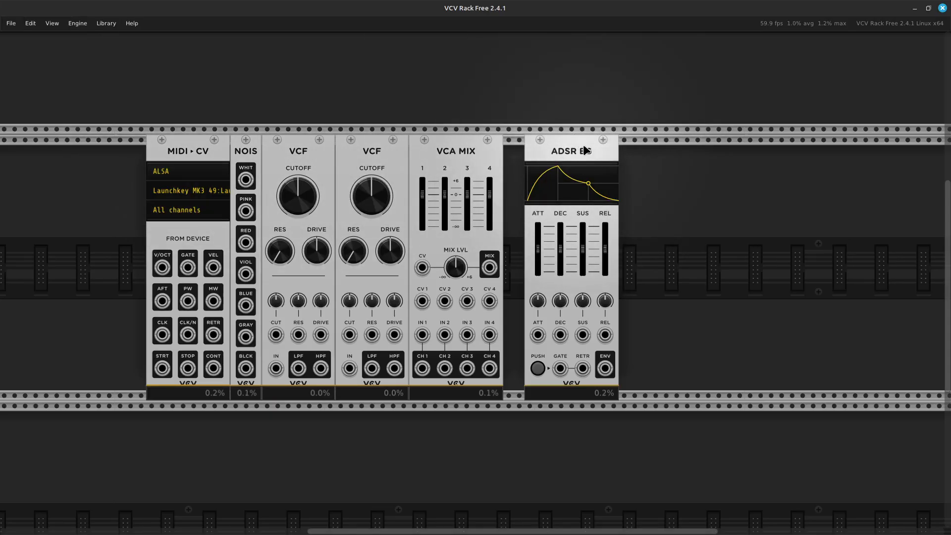
drag(584, 150, 563, 150)
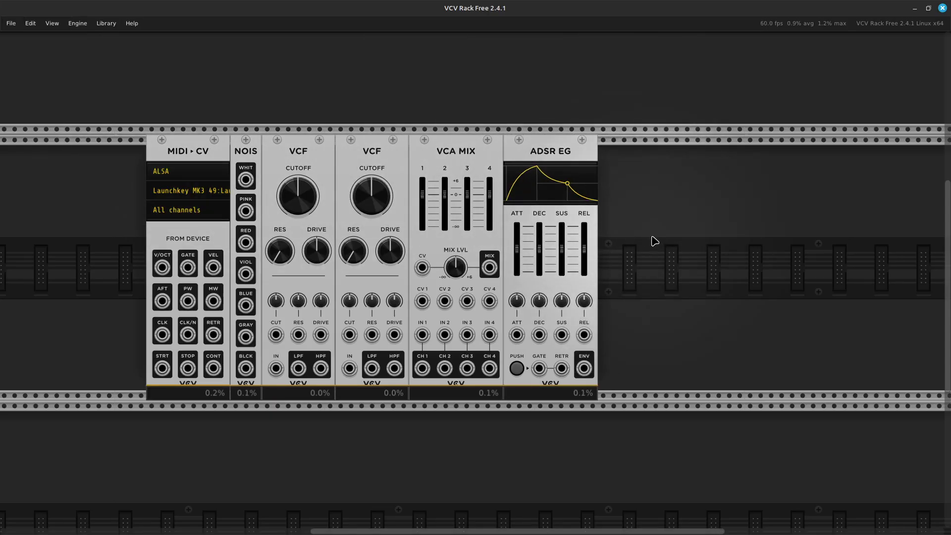
Add a DELAY module flush against ADSR EG, then search the browser for 'audio'
right_click(655, 241)
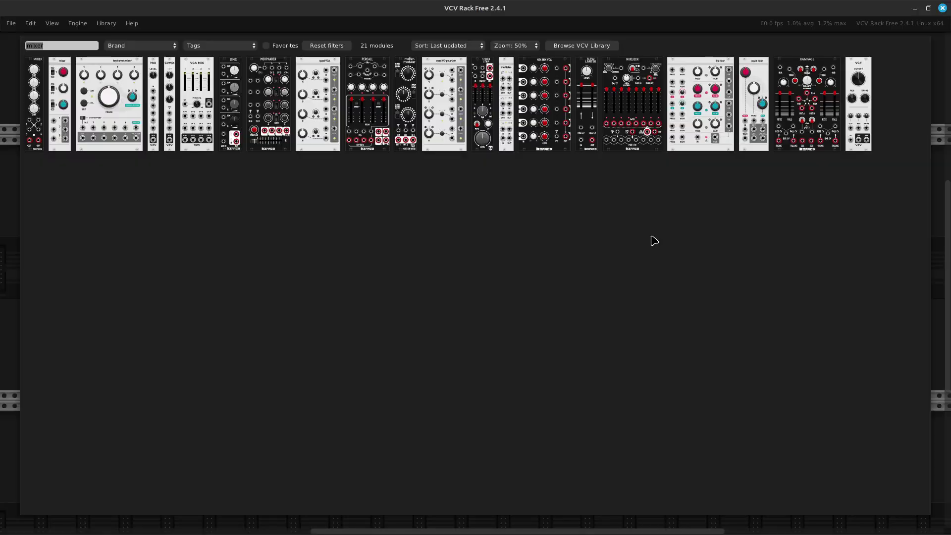
text(delay)
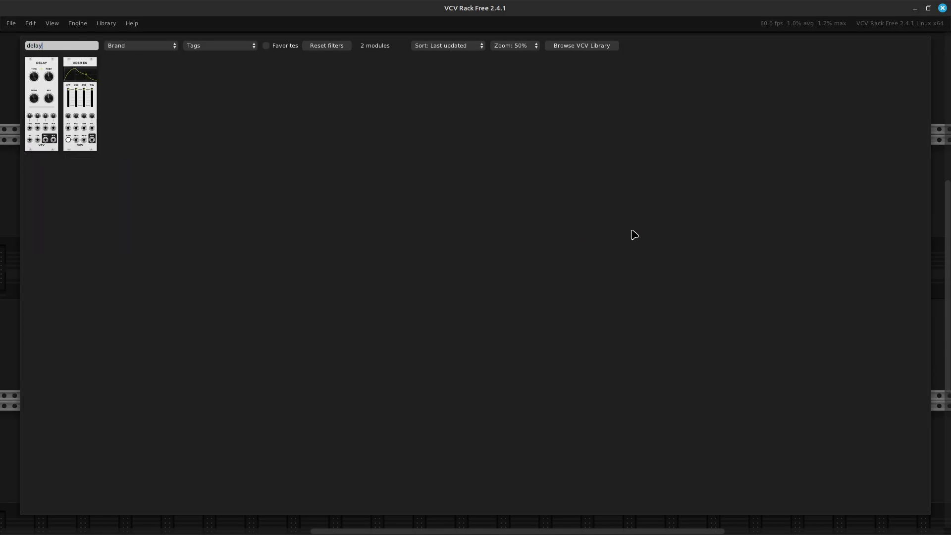
click(37, 118)
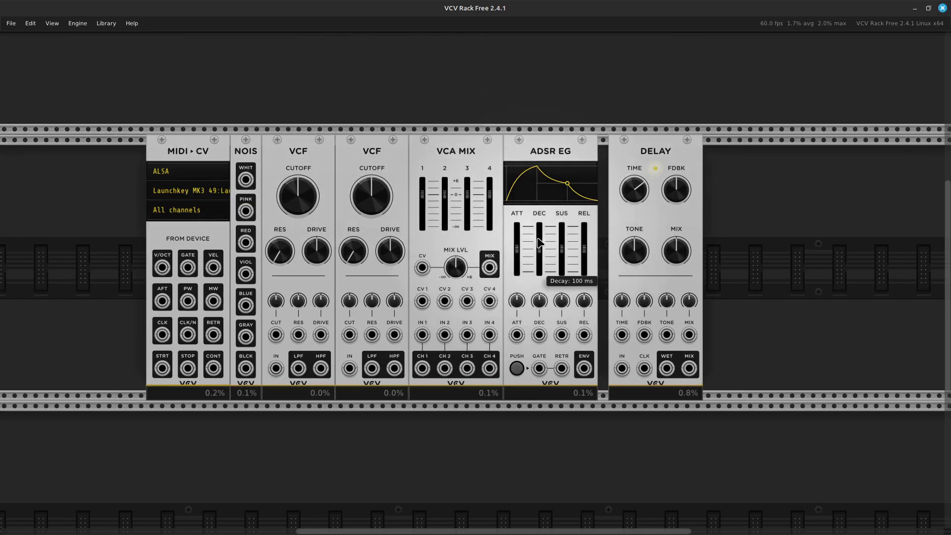
drag(682, 155, 661, 147)
right_click(742, 277)
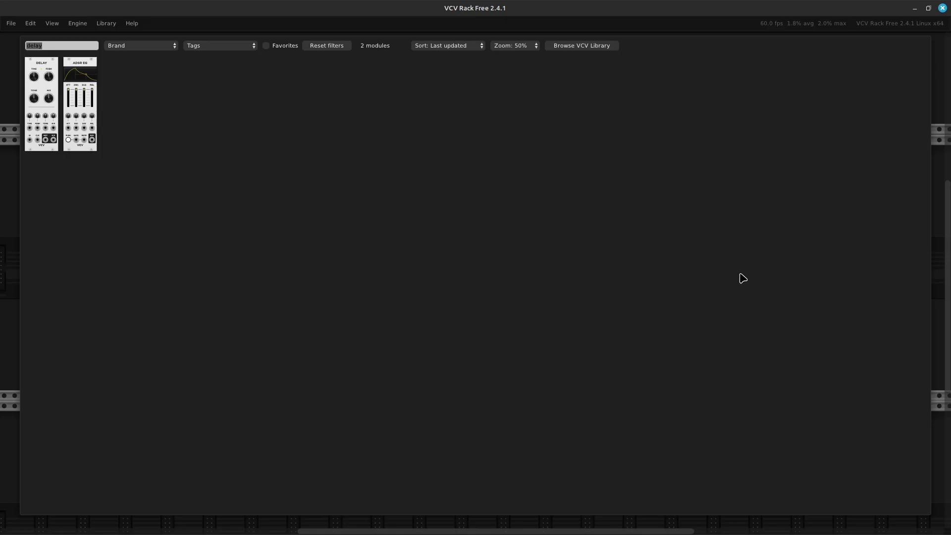
key(BackSpace)
text(audio)
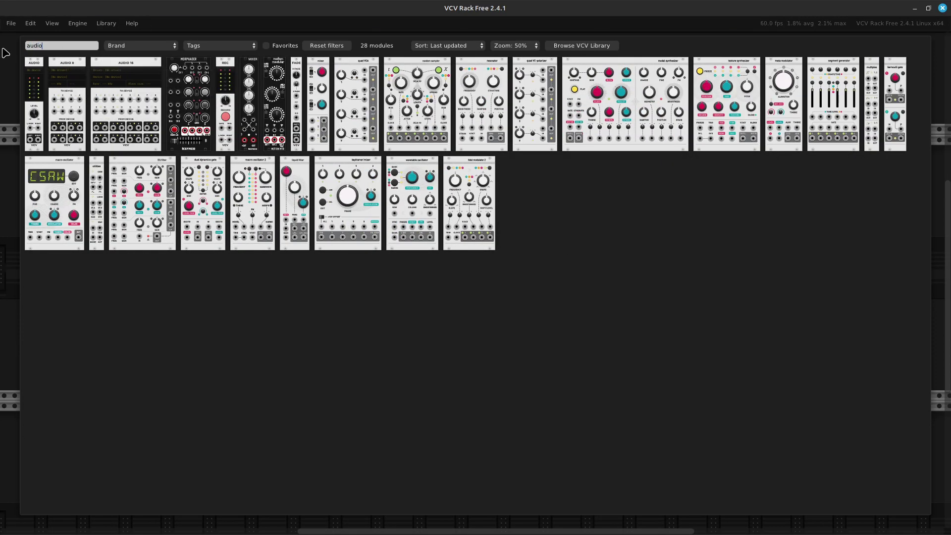
Place an Audio 2 module against DELAY, outputting via JACK to the M Series Pro
click(29, 96)
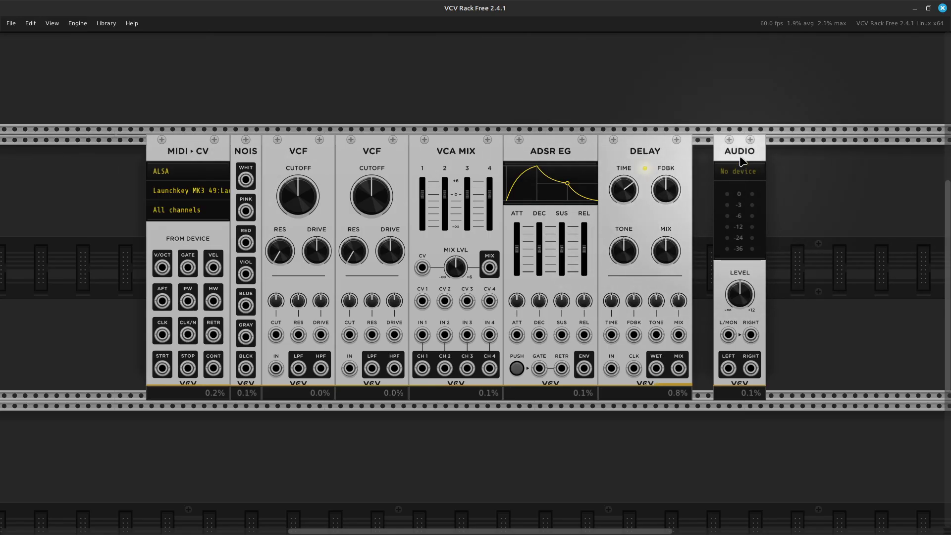
drag(732, 159, 710, 160)
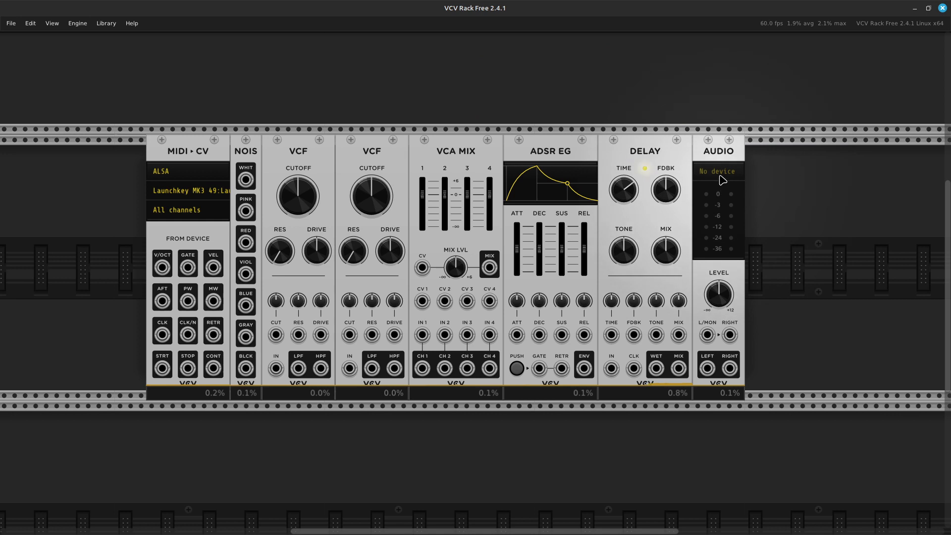
click(719, 172)
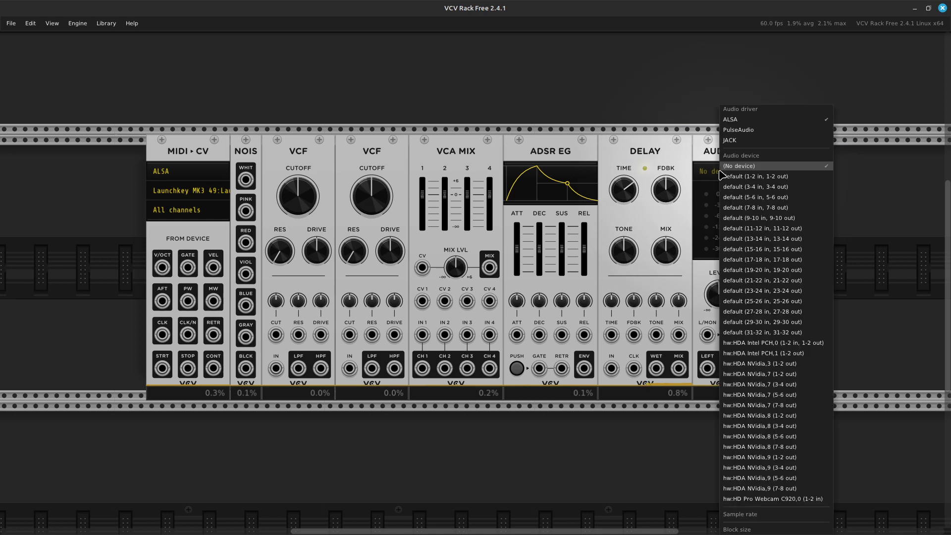
click(737, 141)
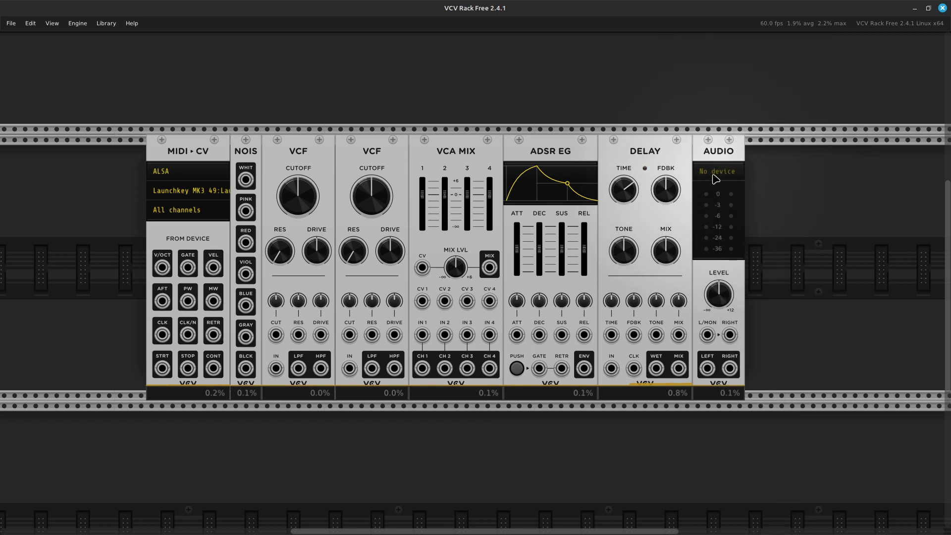
click(715, 178)
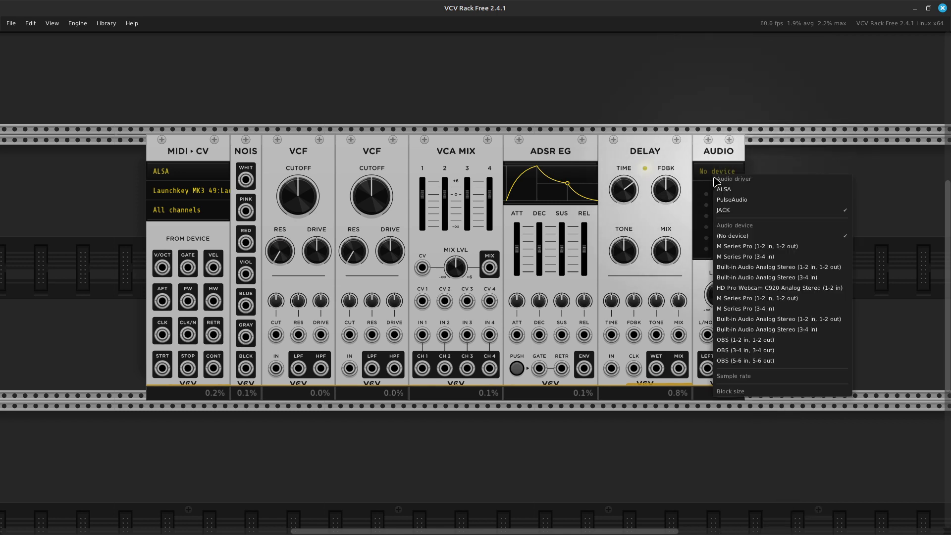
click(720, 246)
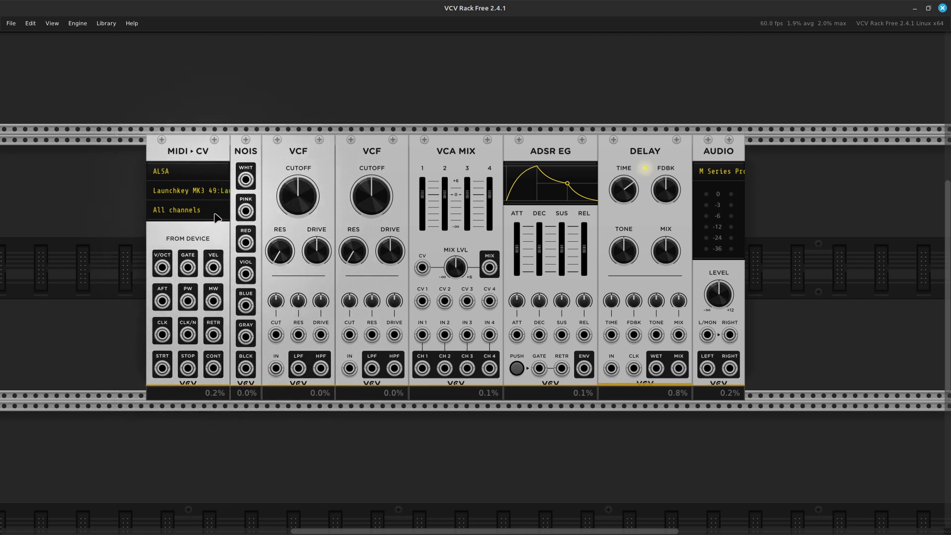
Patch white noise into the second VCF input and red noise into the first VCF input
right_click(244, 183)
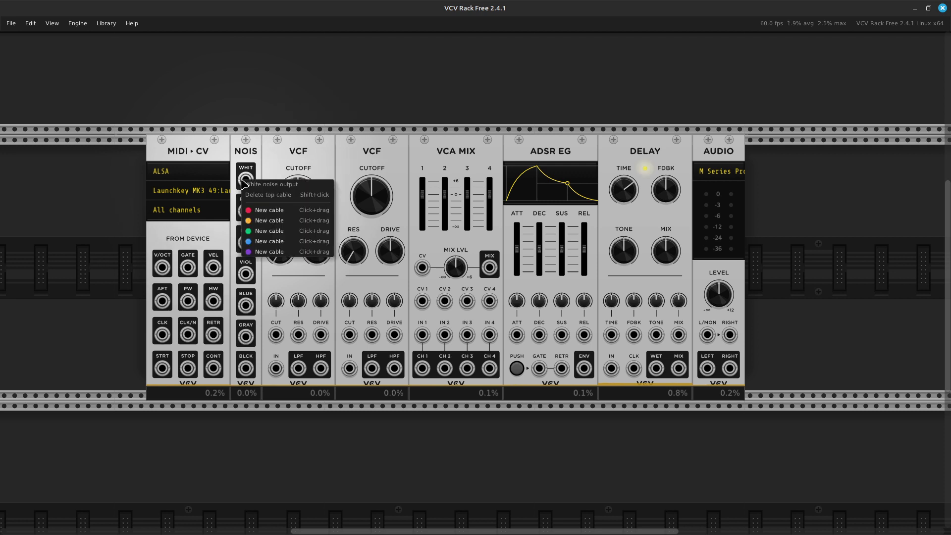
drag(263, 210, 357, 368)
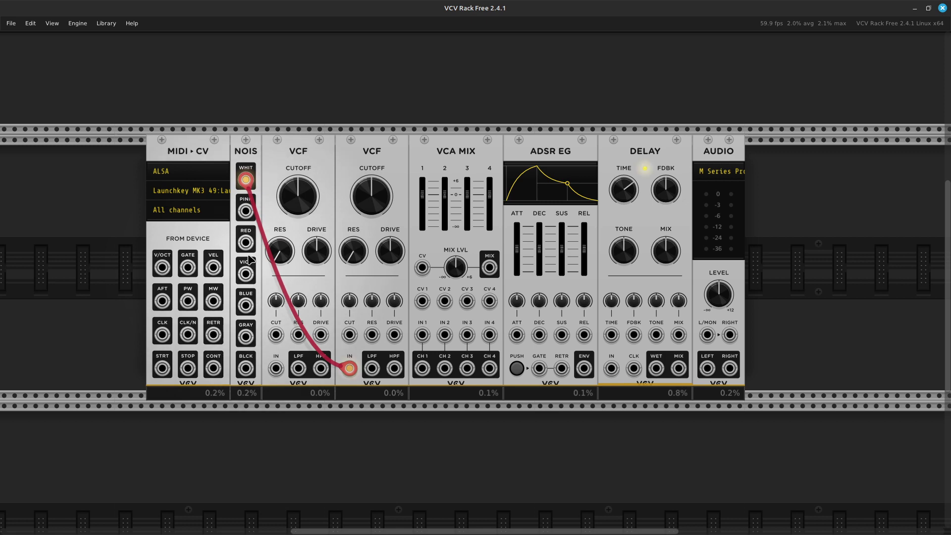
key(ctrl+equal)
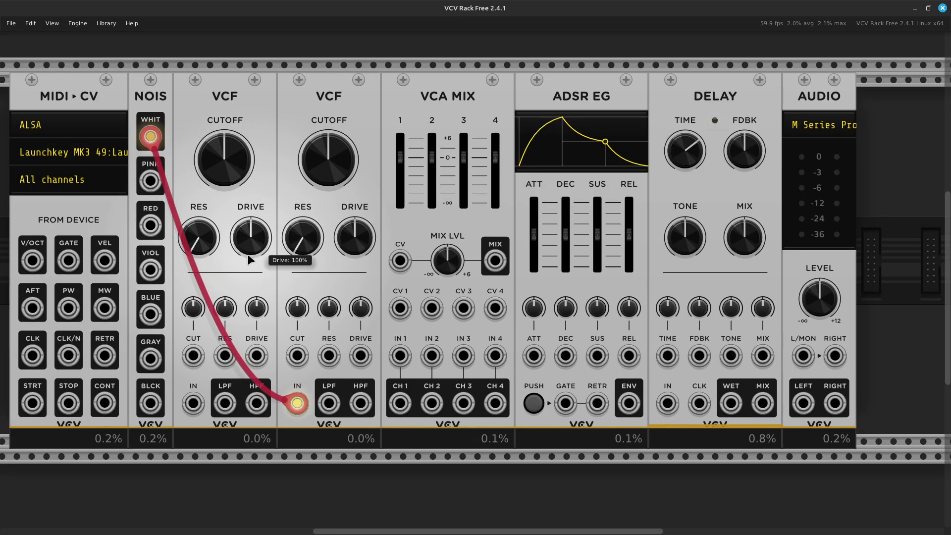
scroll(255, 268, left, 2)
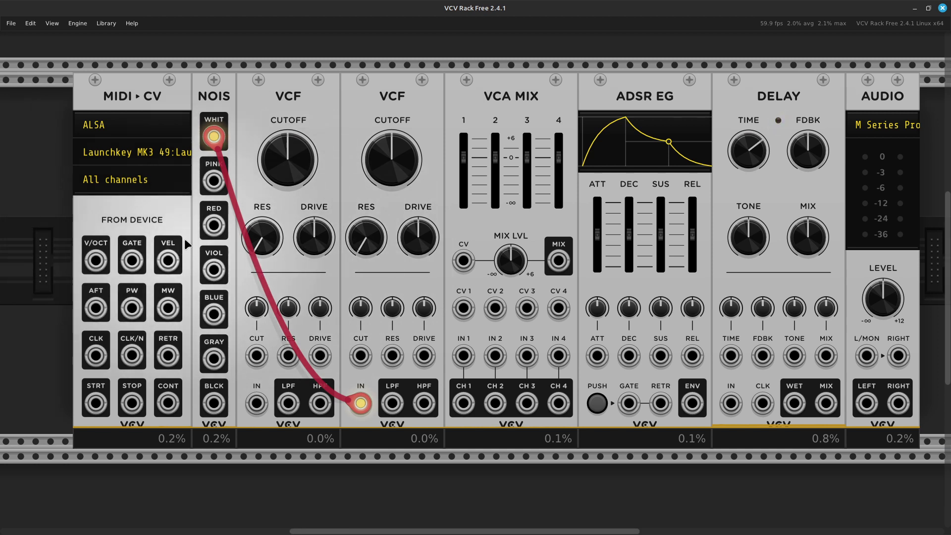
right_click(214, 229)
drag(219, 261, 255, 402)
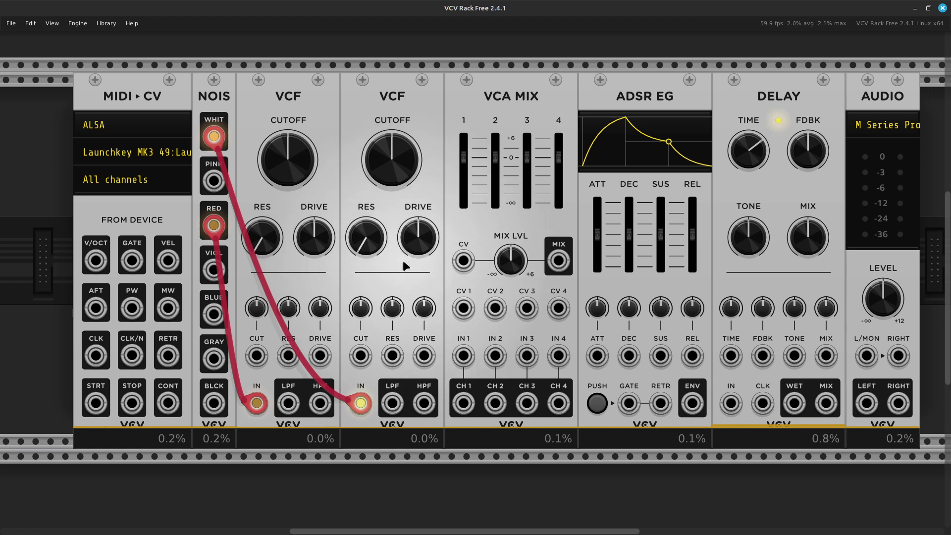
mouse_move(401, 239)
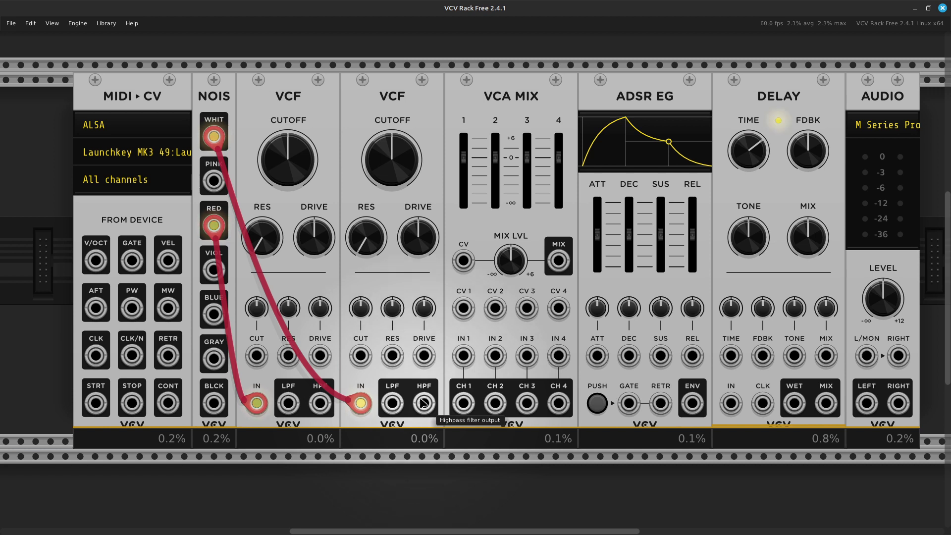
Turn the audio level to minimum and route the second VCF's highpass to the audio left input
drag(422, 404, 609, 512)
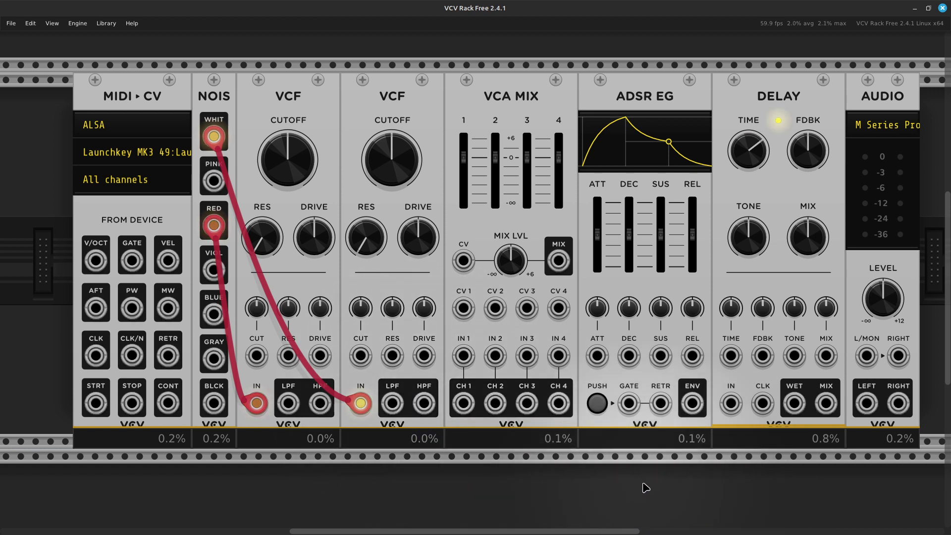
scroll(947, 446, right, 6)
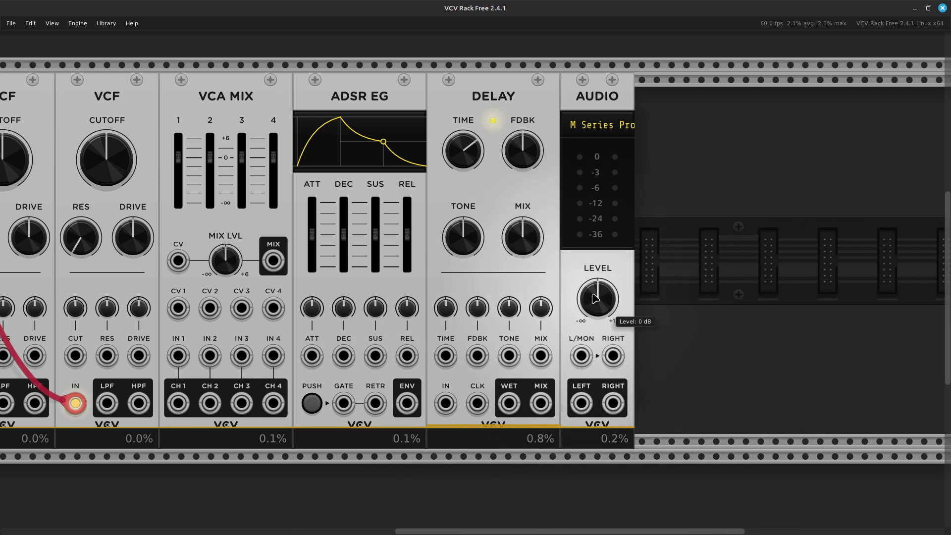
drag(598, 299, 597, 322)
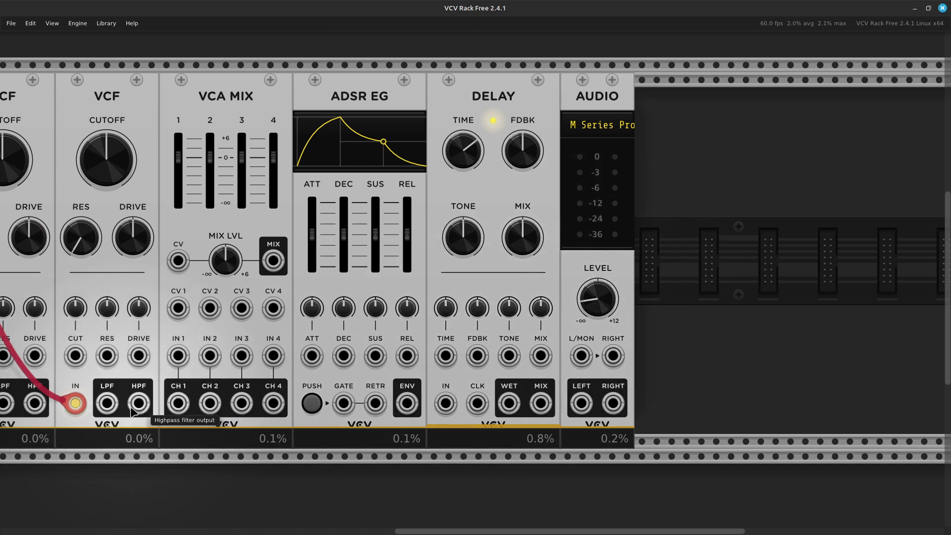
drag(138, 403, 584, 362)
Tune the second VCF to about 3152 Hz cutoff, 67% resonance, 114% drive, then unplug it
mouse_move(93, 160)
drag(93, 160, 93, 109)
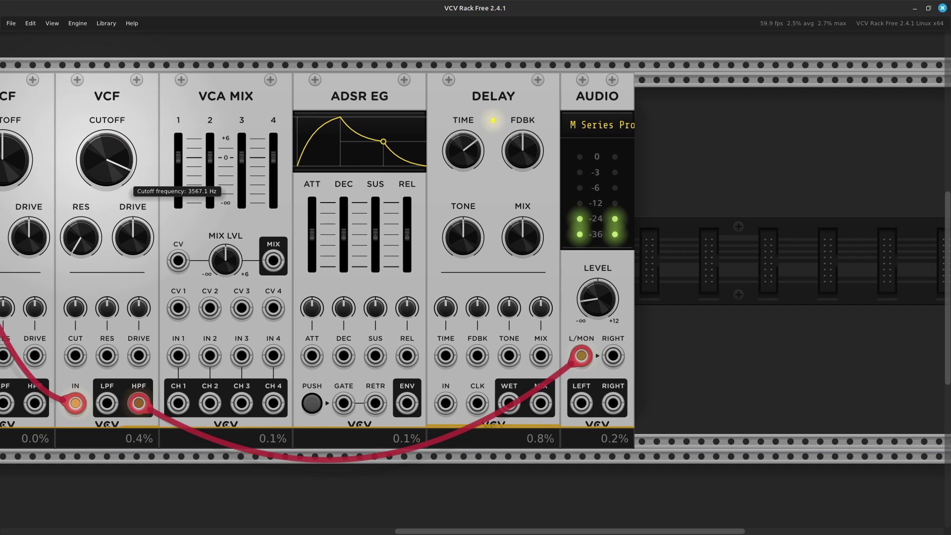
drag(93, 109, 93, 114)
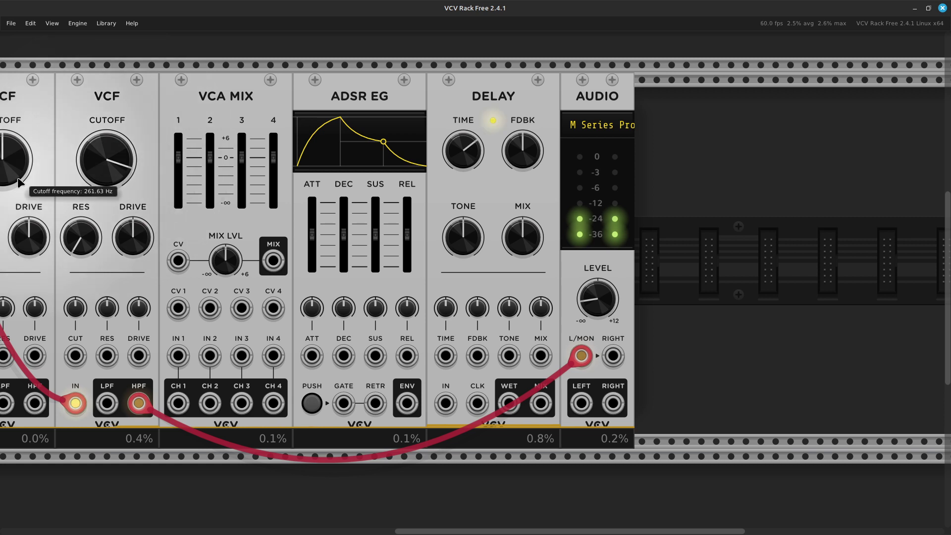
scroll(17, 183, left, 3)
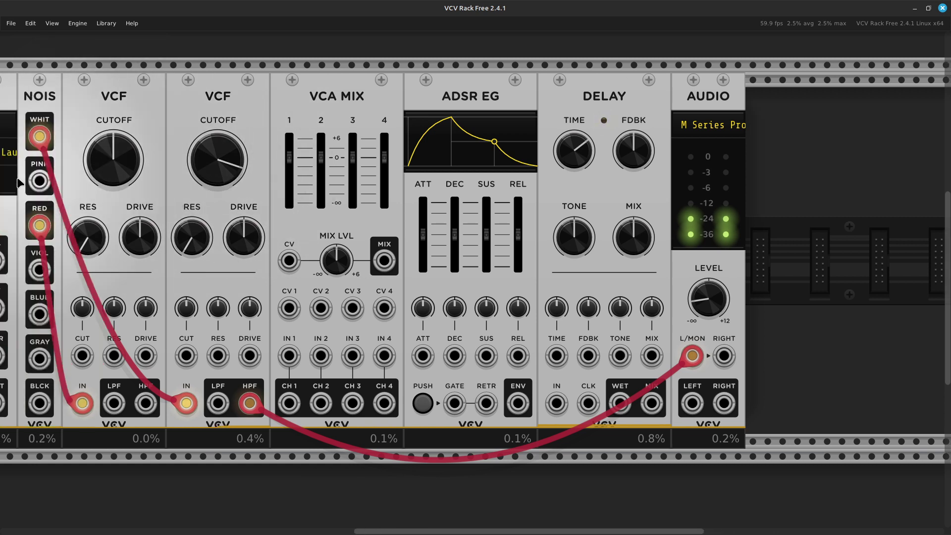
scroll(18, 183, left, 3)
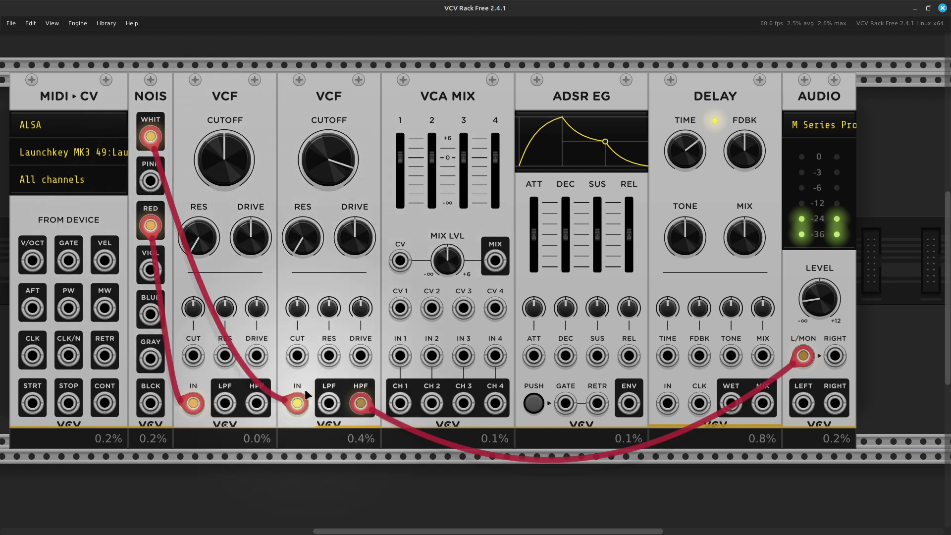
drag(294, 250, 294, 201)
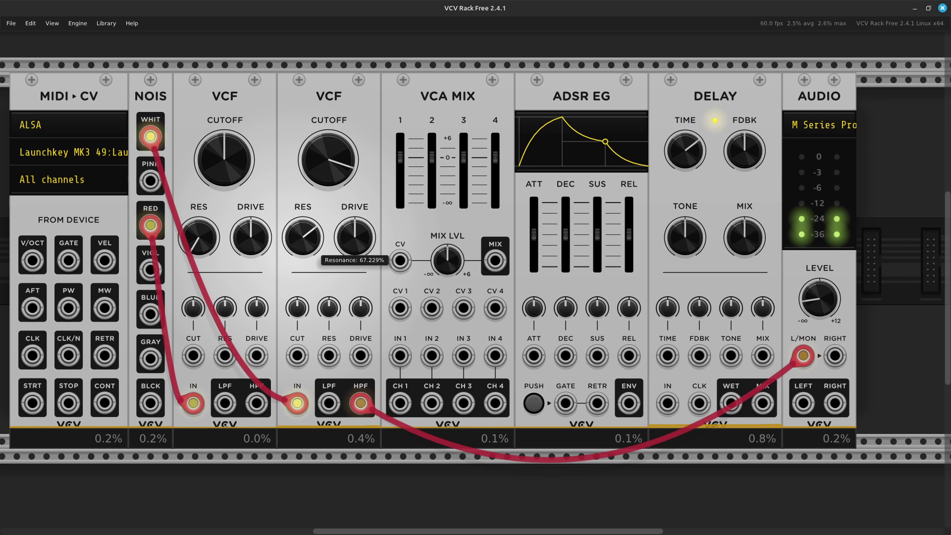
drag(294, 201, 295, 201)
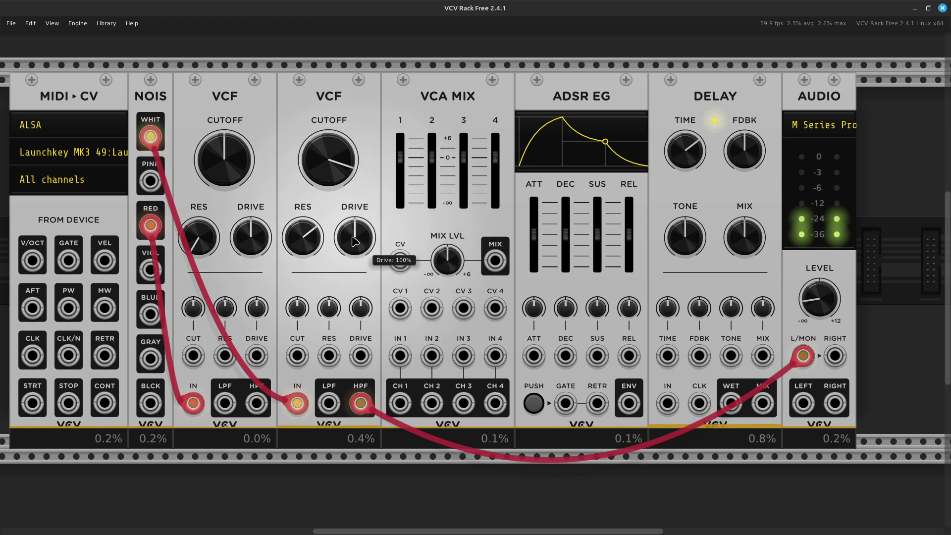
mouse_move(355, 241)
mouse_down()
mouse_move(355, 227)
mouse_move(355, 244)
mouse_up()
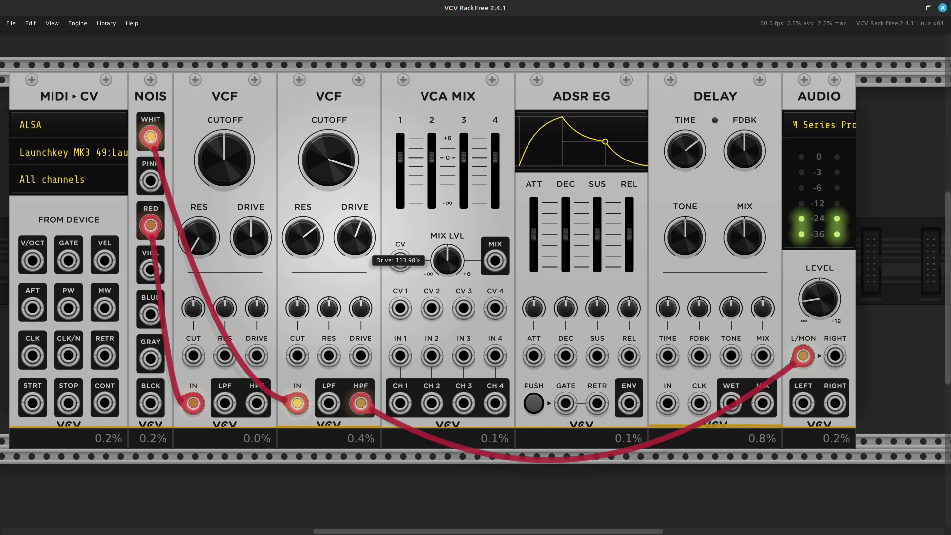
drag(355, 244, 355, 244)
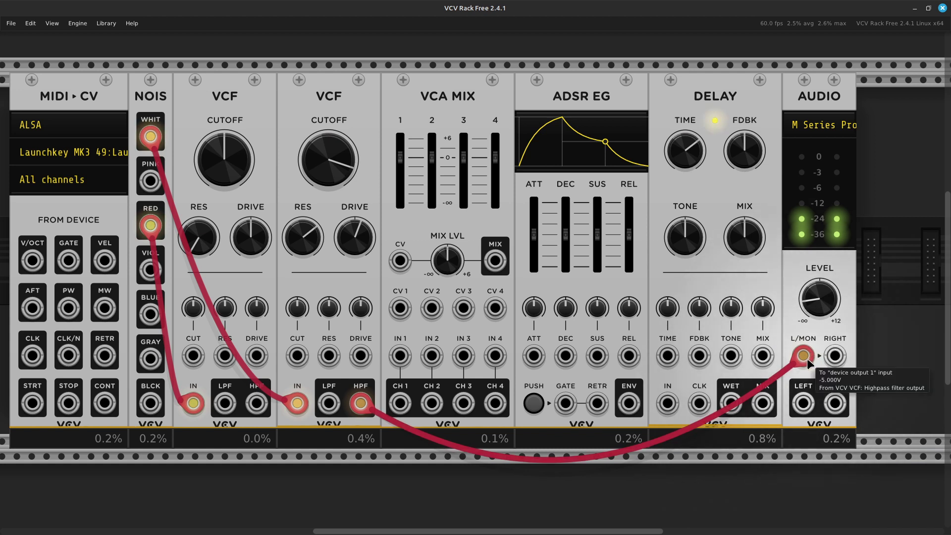
drag(803, 364, 667, 479)
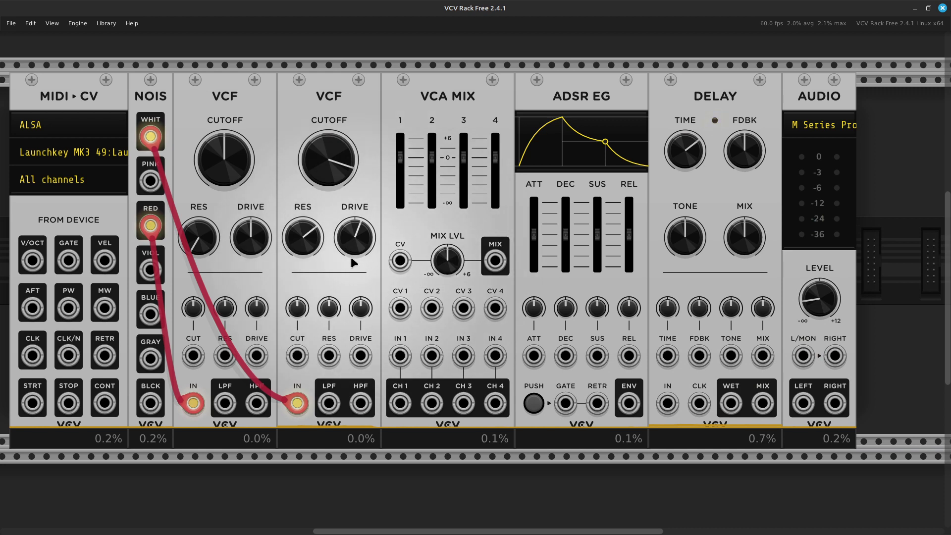
Run a red cable from the second VCF's highpass output to VCA MIX CV 2
mouse_move(358, 223)
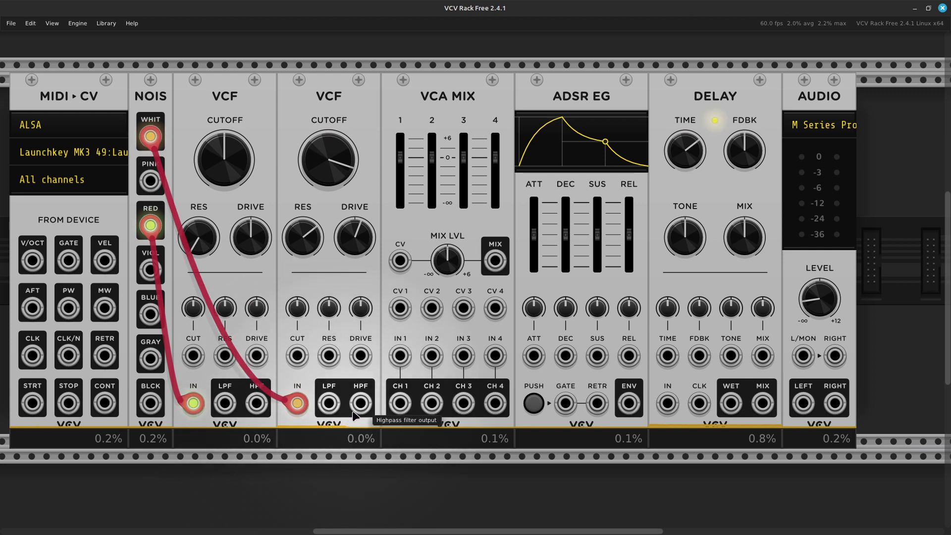
drag(357, 407, 354, 405)
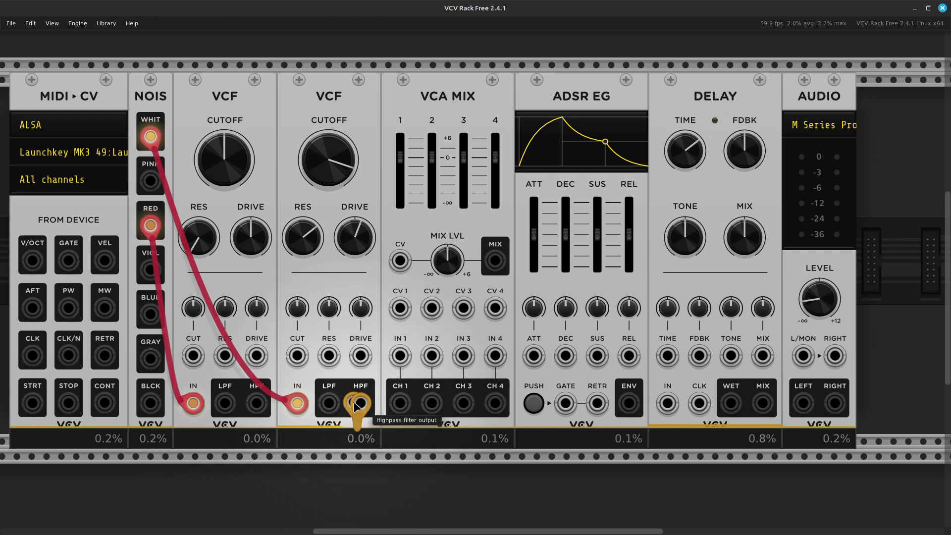
drag(355, 406, 358, 436)
right_click(360, 404)
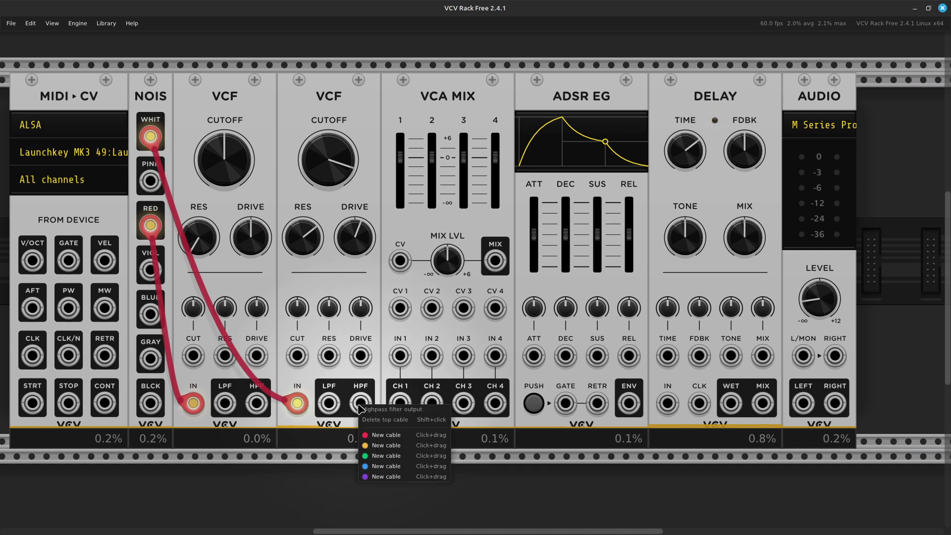
drag(369, 434, 436, 310)
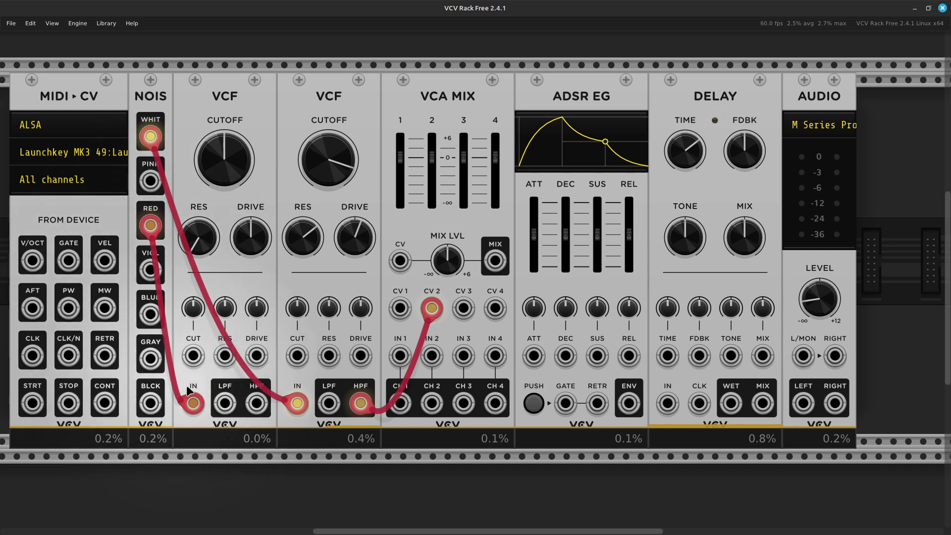
Bring up the cable options on the first VCF's lowpass output
right_click(224, 404)
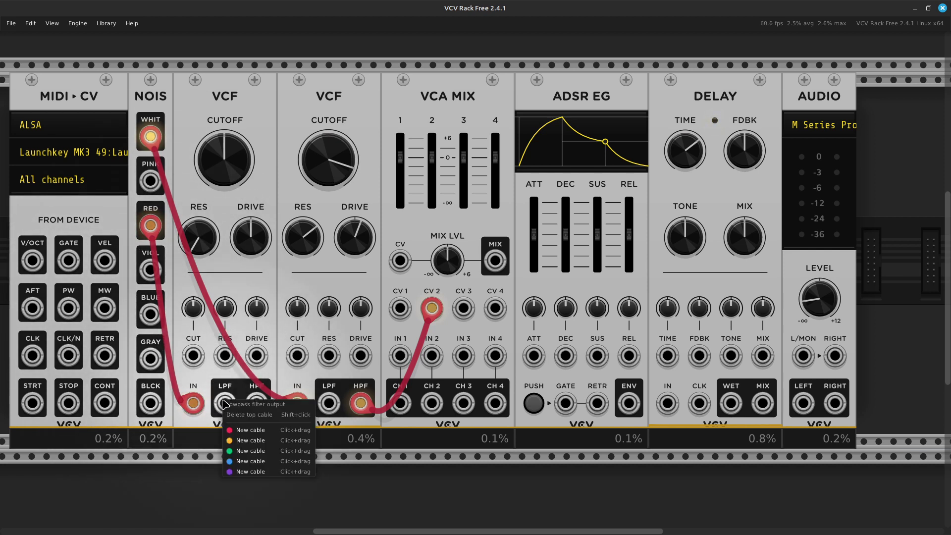
click(234, 429)
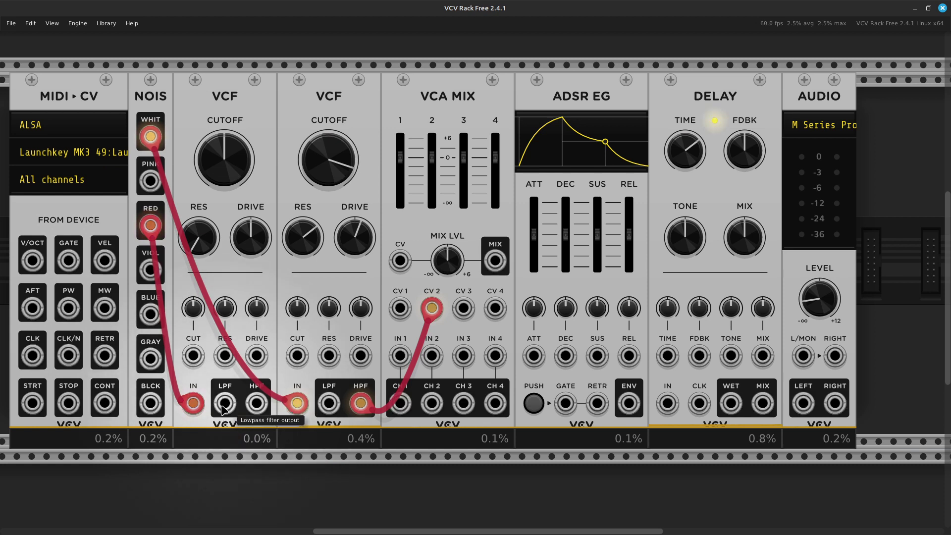
right_click(224, 409)
Patch the first VCF's lowpass to the audio output and lower its cutoff to about 142 Hz
drag(238, 436, 801, 357)
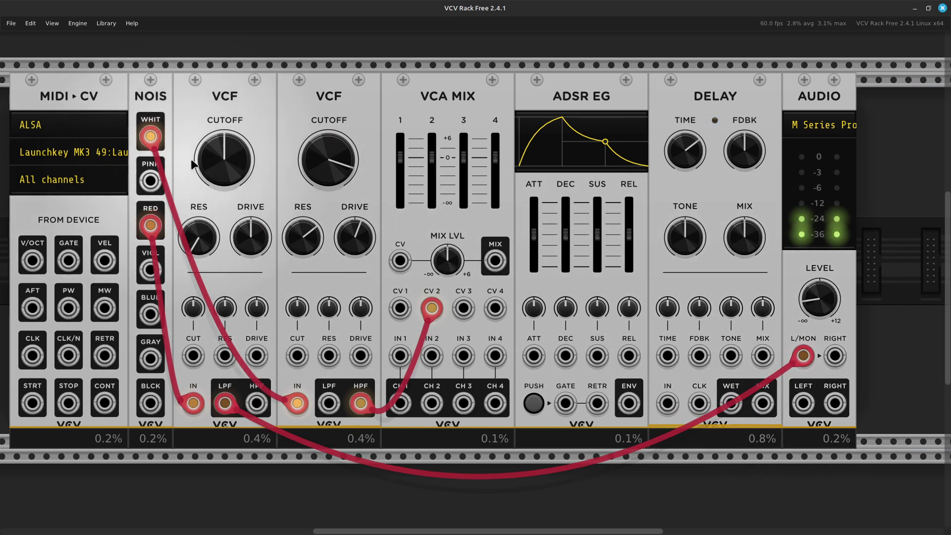
mouse_move(219, 138)
drag(219, 138, 224, 160)
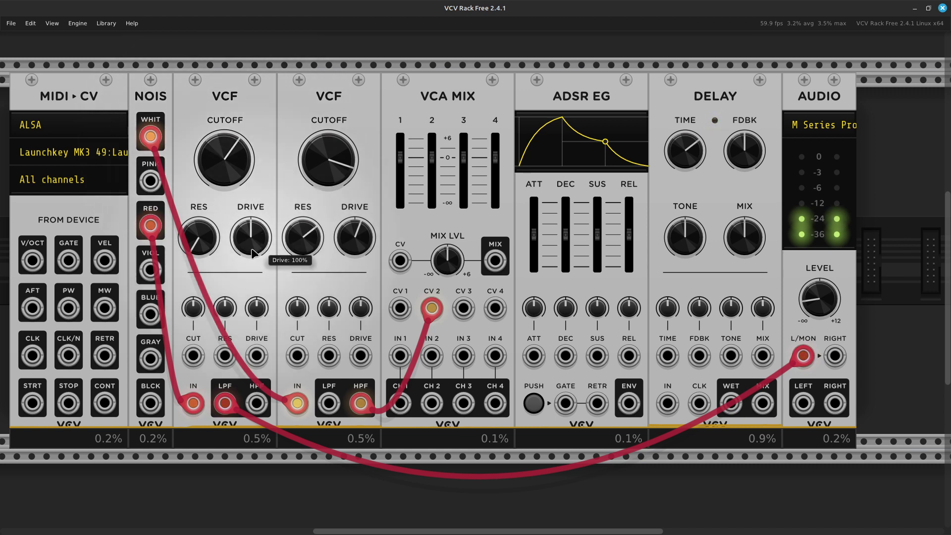
Raise the first VCF's resonance to about 65% and push its drive slightly higher
drag(202, 245, 199, 233)
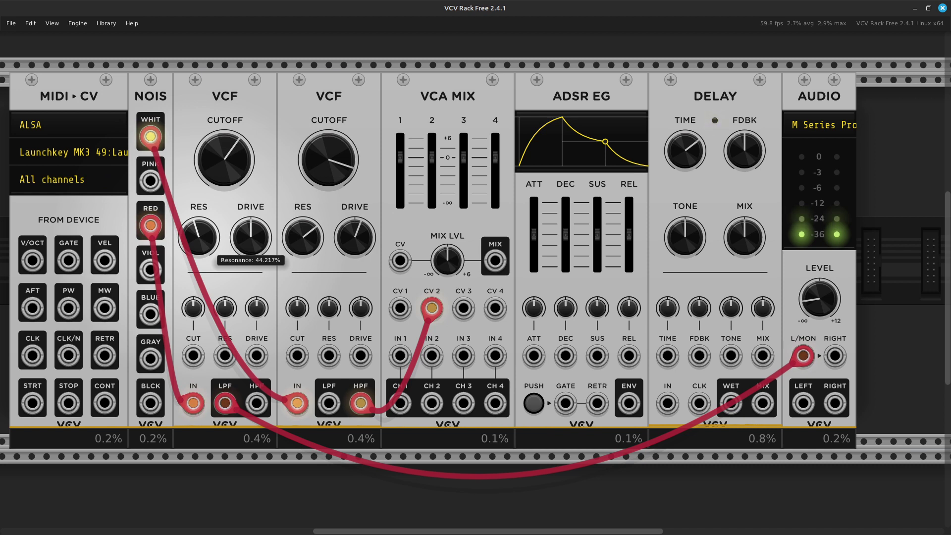
drag(198, 232, 198, 226)
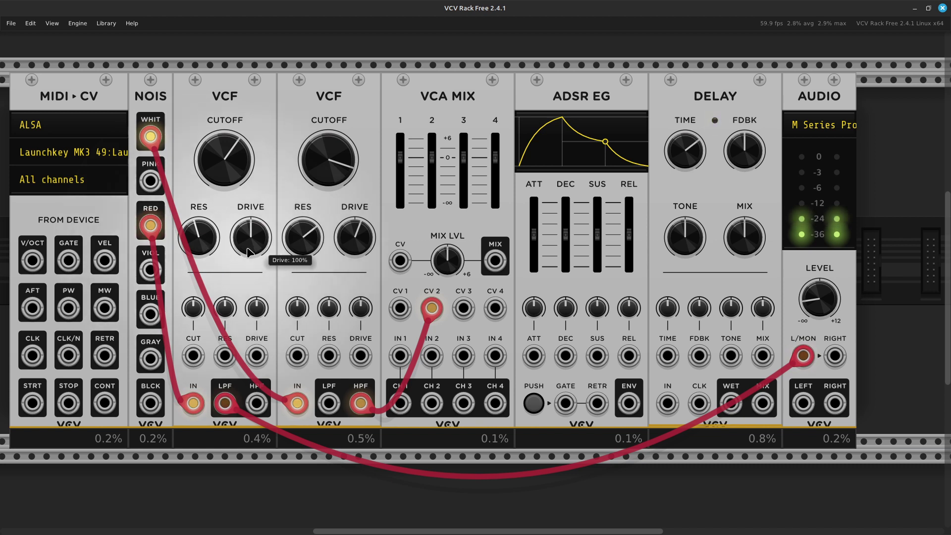
drag(252, 243, 198, 232)
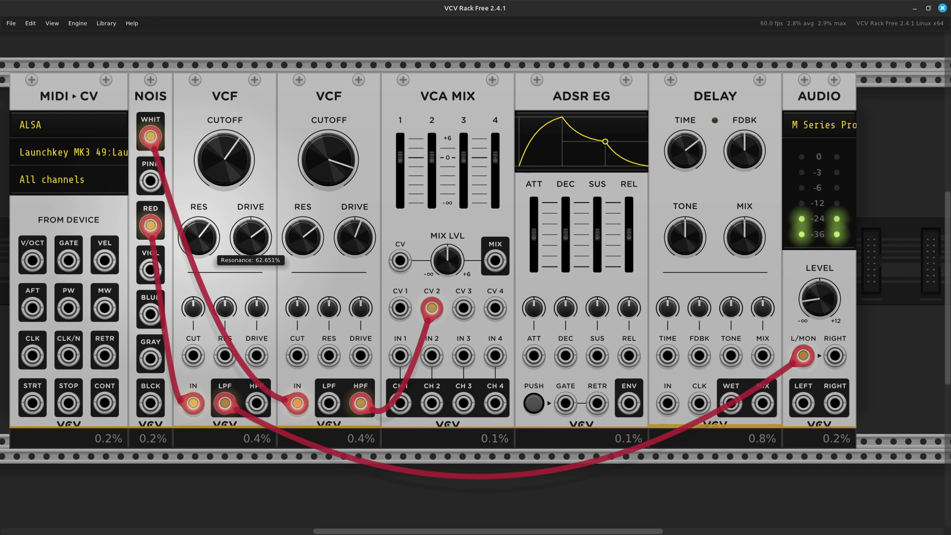
drag(199, 232, 199, 231)
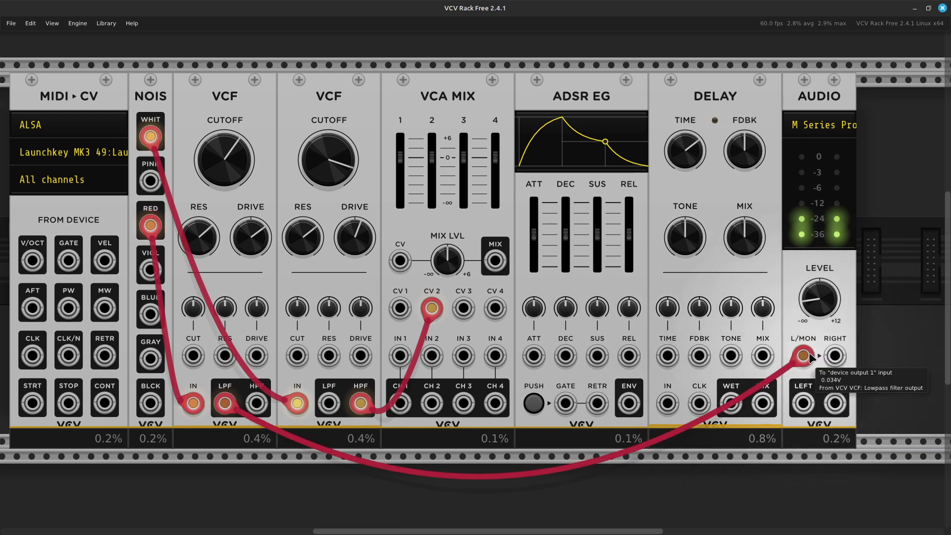
Move the lowpass cable to VCA MIX input 1, highpass to input 2, and reset audio level
drag(803, 356, 403, 365)
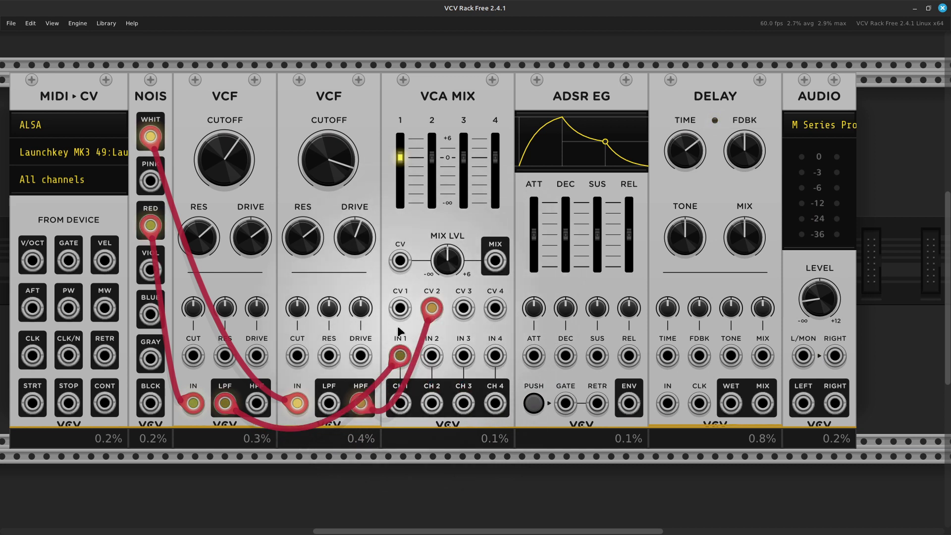
drag(432, 308, 423, 370)
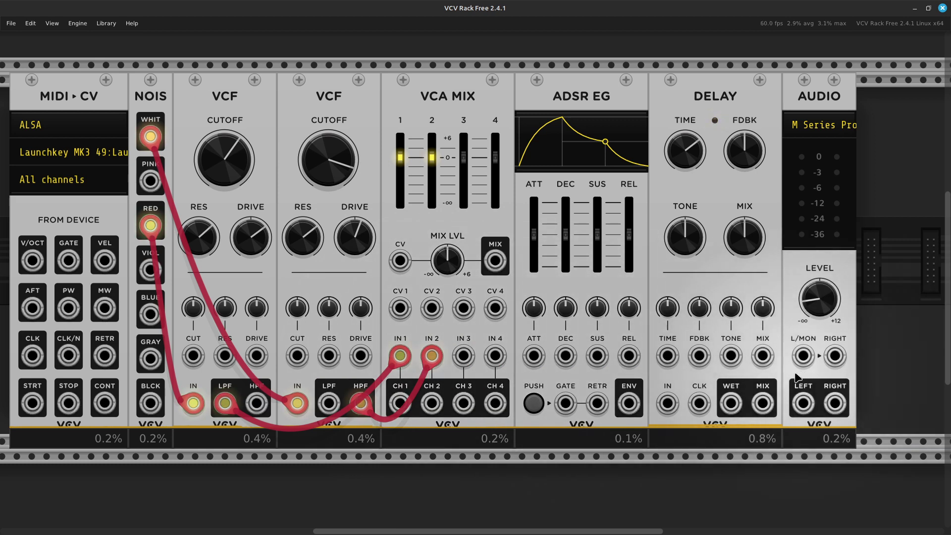
right_click(820, 303)
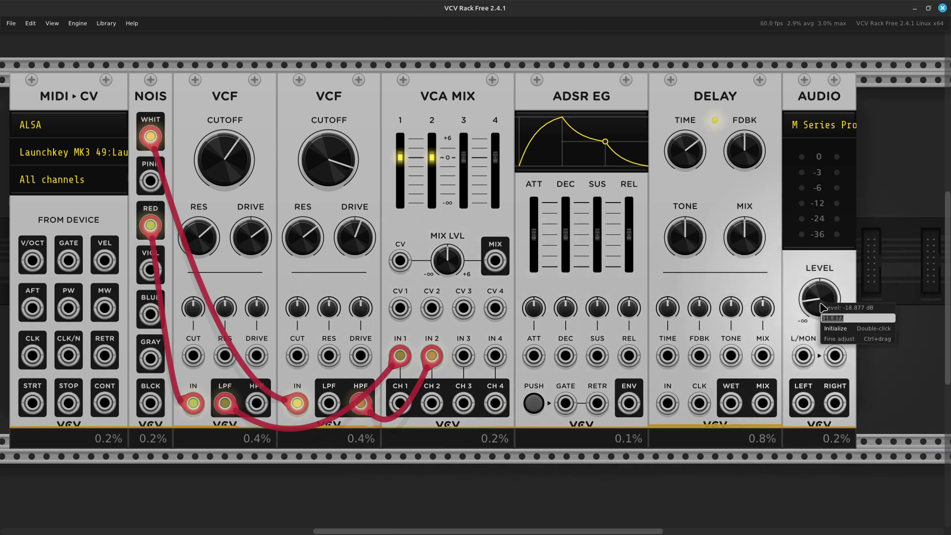
click(837, 329)
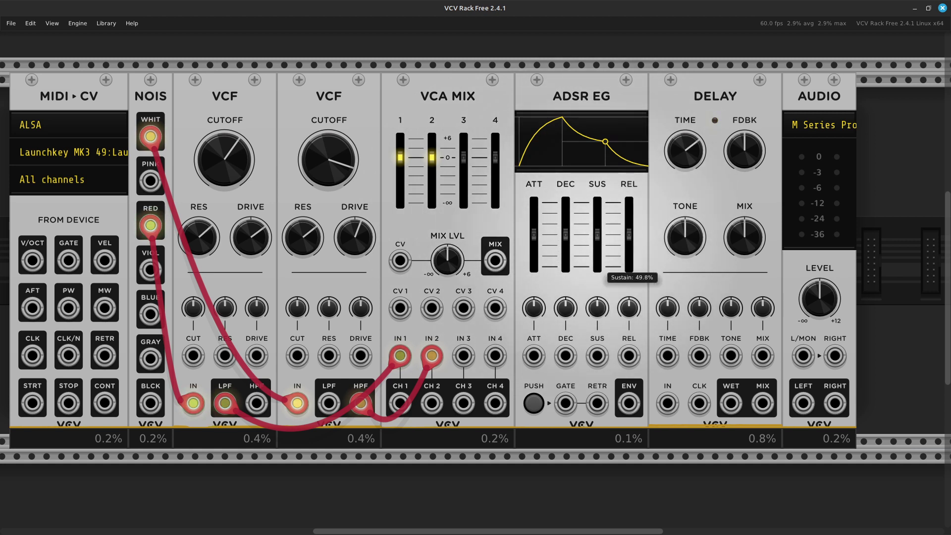
Set ADSR sustain to zero, release to 1 ms, attack near-instant and decay about 64 ms
drag(597, 270, 597, 307)
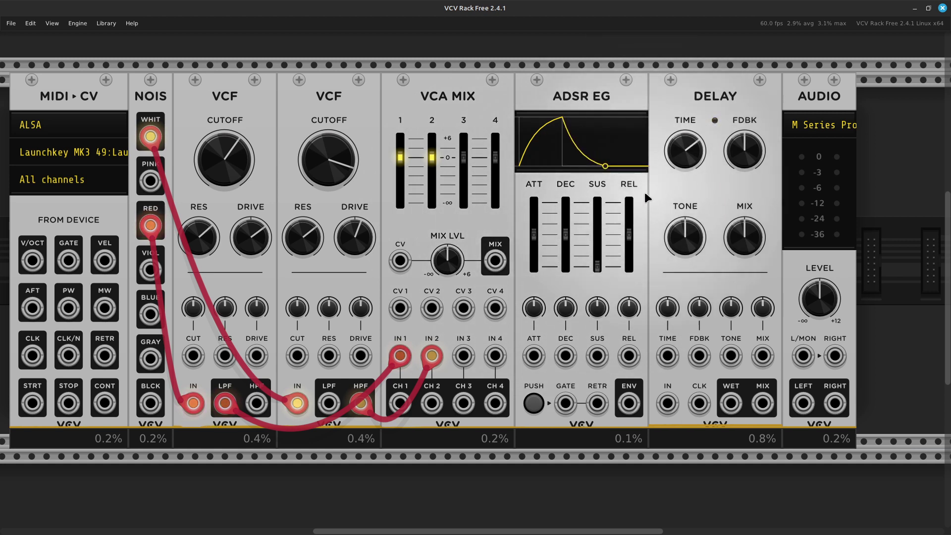
drag(629, 240, 629, 267)
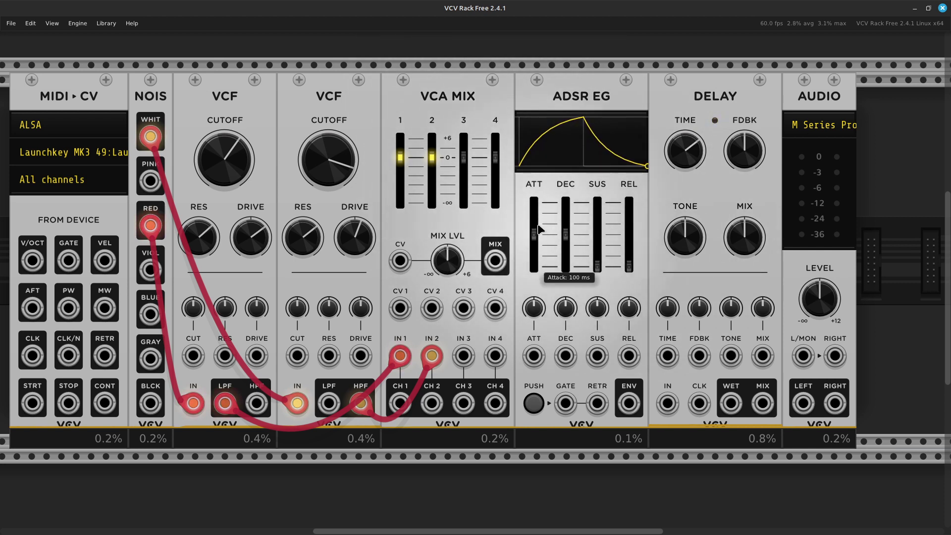
drag(535, 238, 534, 265)
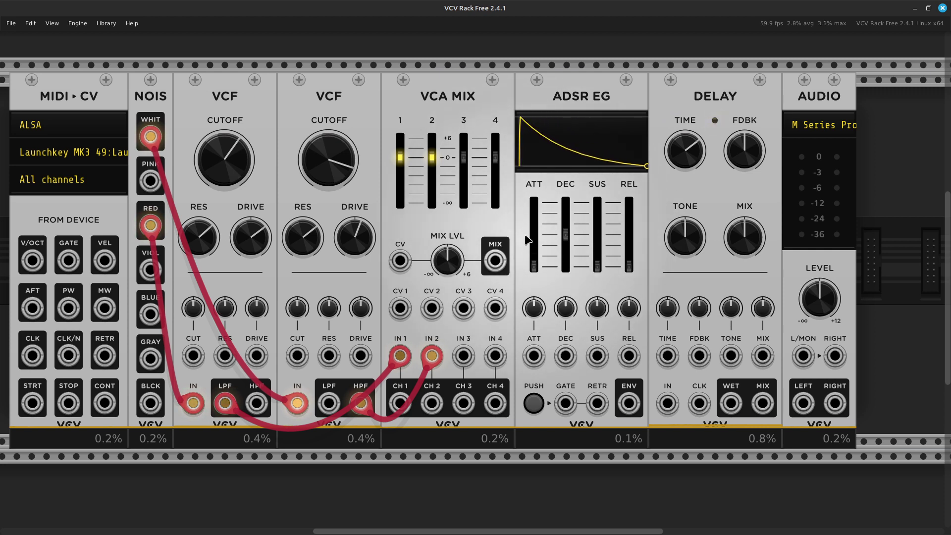
drag(565, 234, 565, 246)
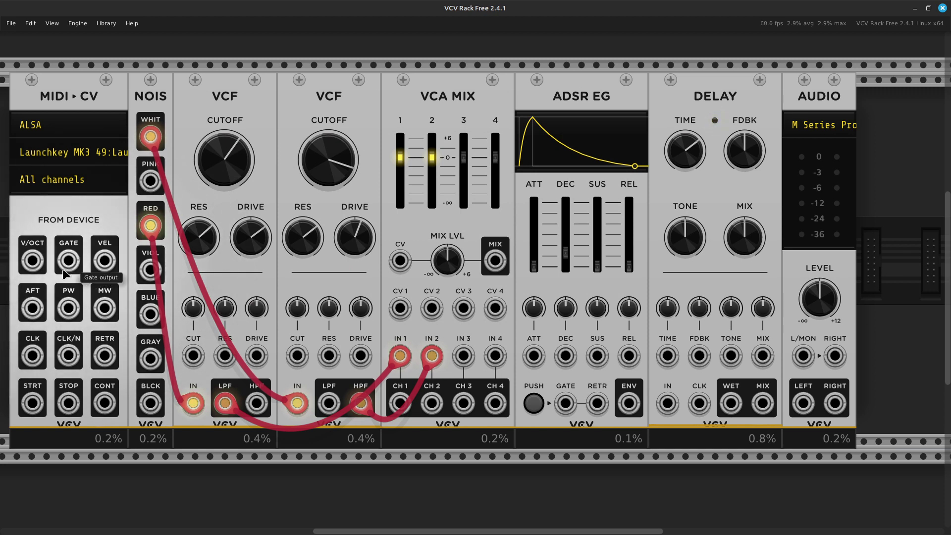
Patch the MIDI-CV GATE output to the ADSR GATE input with a green cable
drag(64, 267, 565, 218)
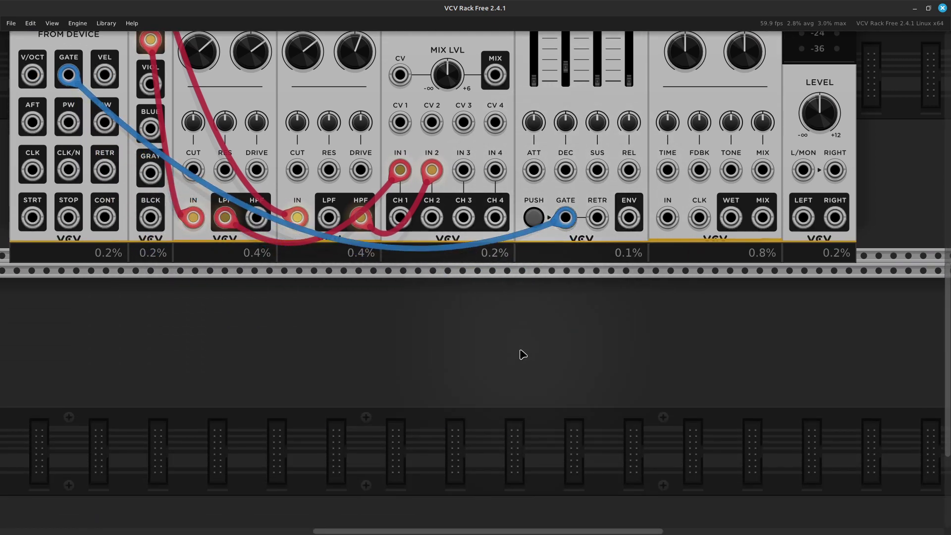
scroll(522, 353, up, 5)
scroll(520, 350, up, 1)
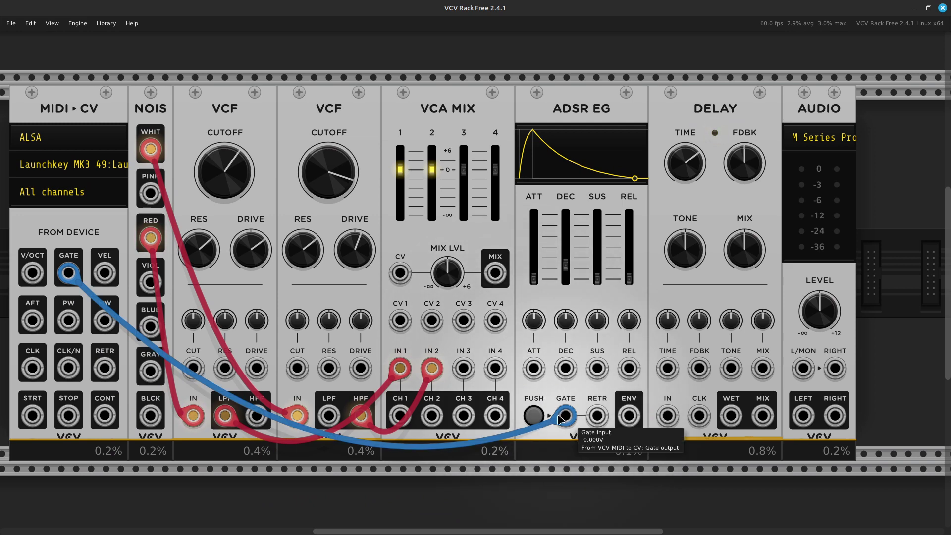
drag(560, 418, 529, 471)
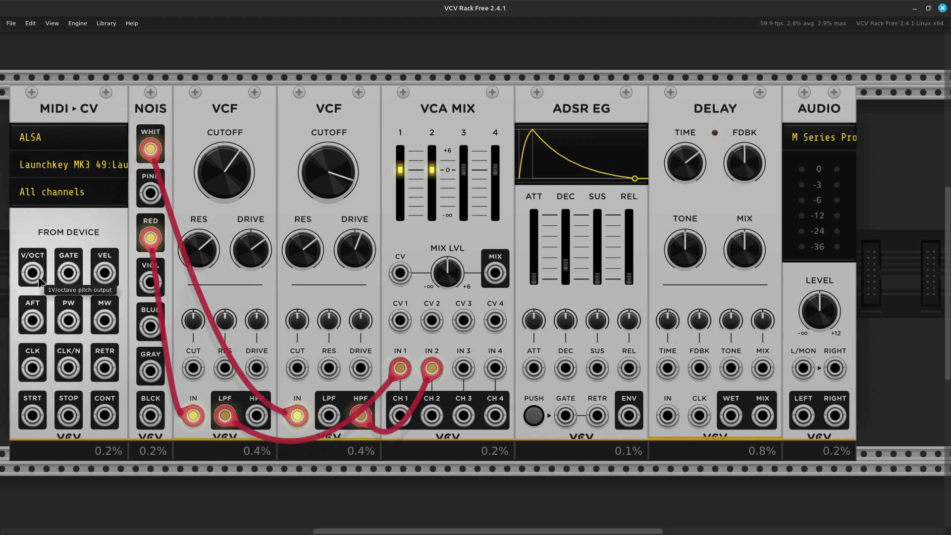
right_click(59, 281)
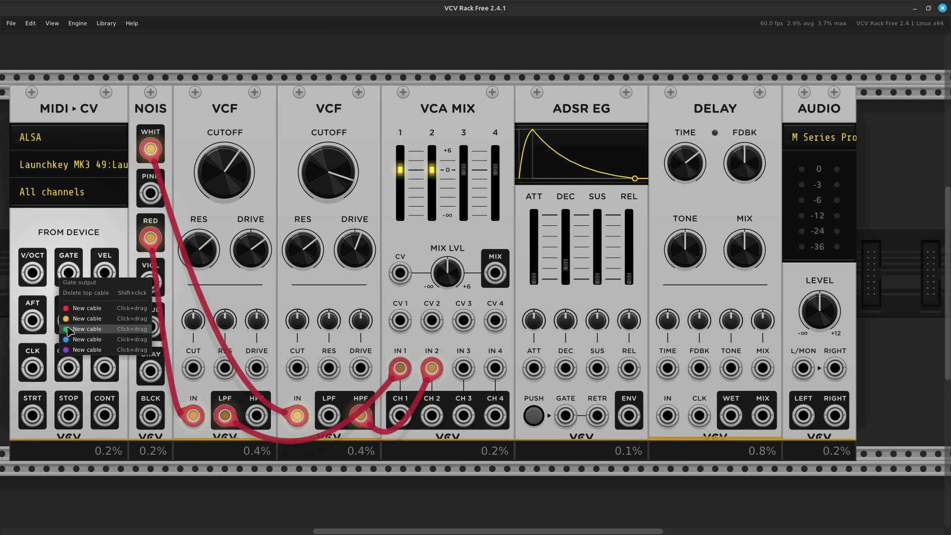
drag(69, 330, 565, 416)
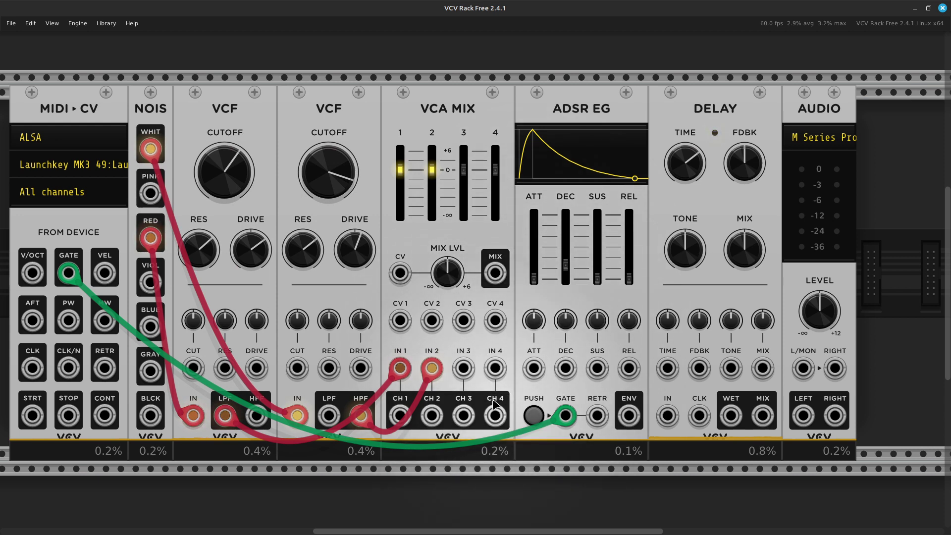
Feed ADSR ENV into the VCA MIX level CV, move ADSR EG left of the mixer, and remove the stray CV 4 cable
drag(495, 273, 503, 322)
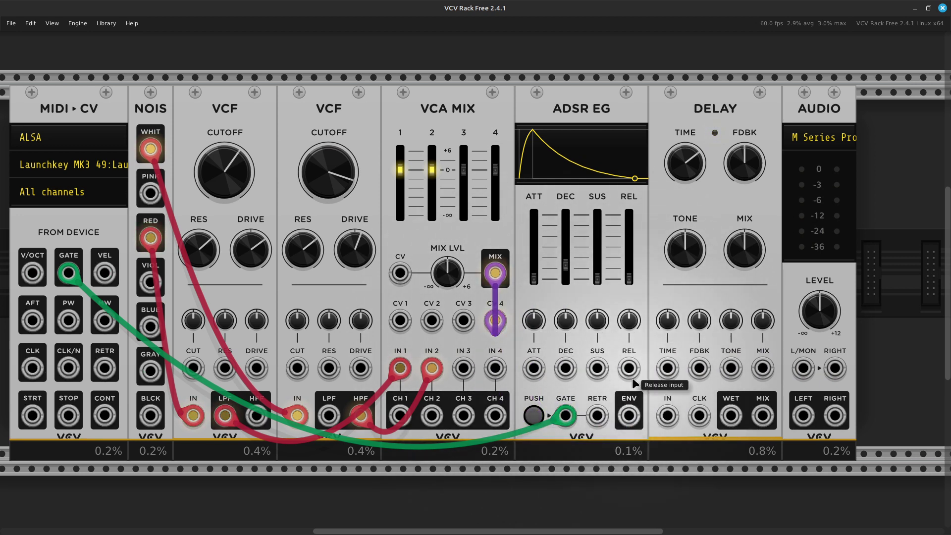
drag(629, 415, 400, 274)
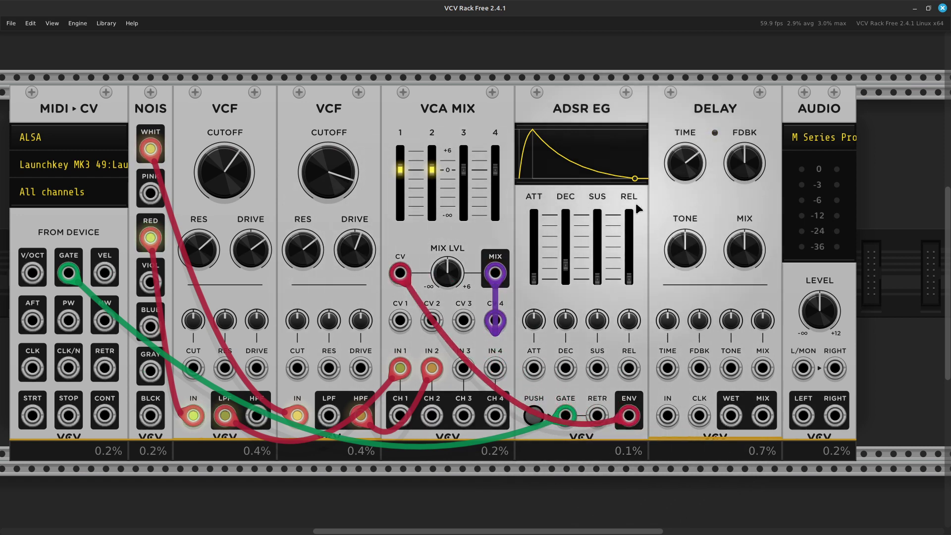
drag(586, 124, 456, 126)
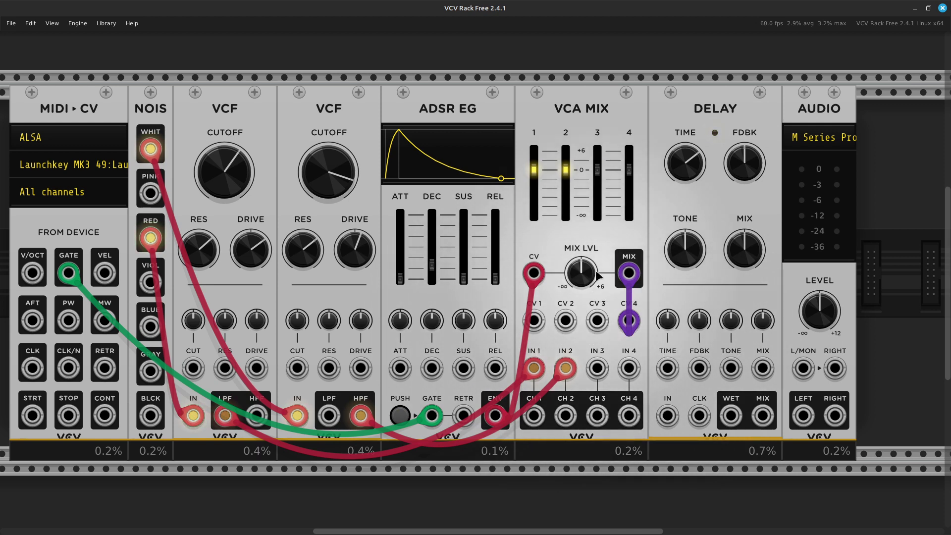
right_click(627, 277)
click(655, 327)
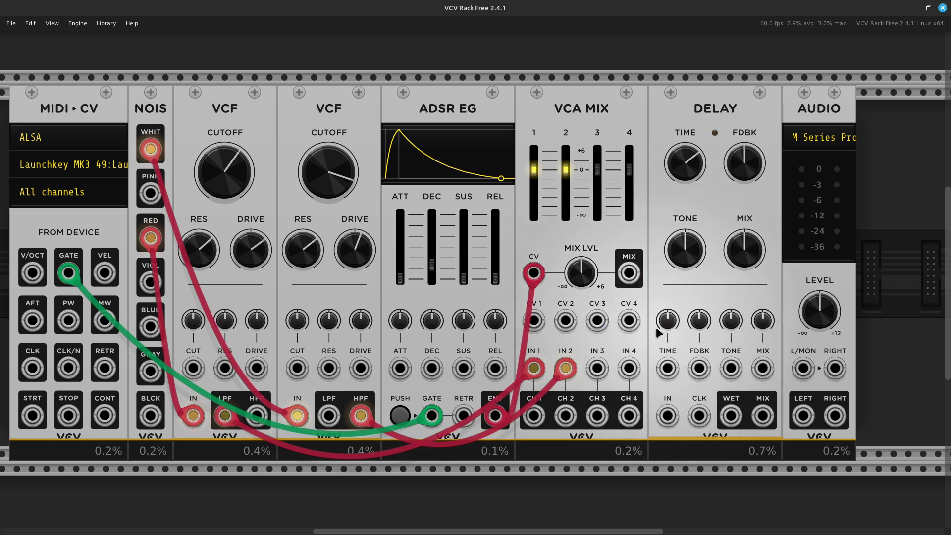
Cable the VCA MIX main output to AUDIO L/MON and lower the ADSR decay to about 13 ms
right_click(629, 276)
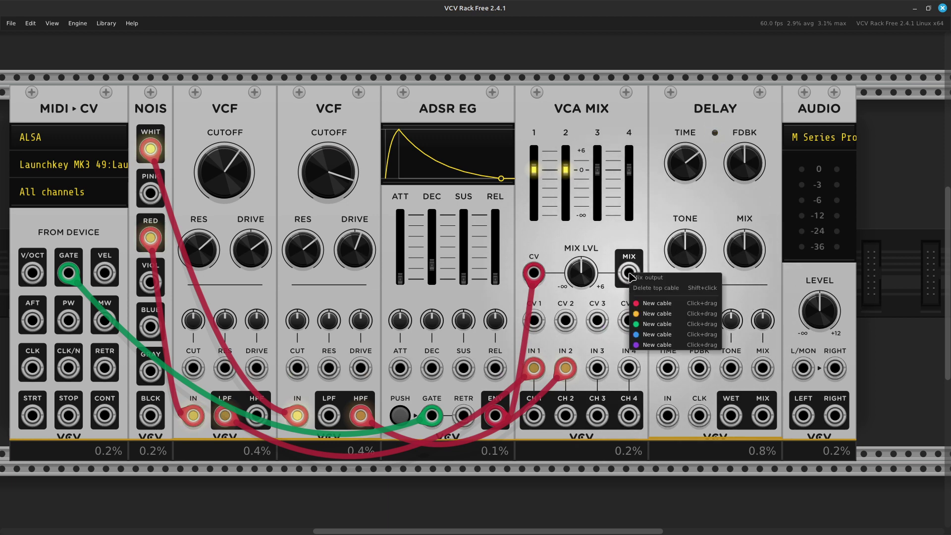
drag(657, 325, 500, 338)
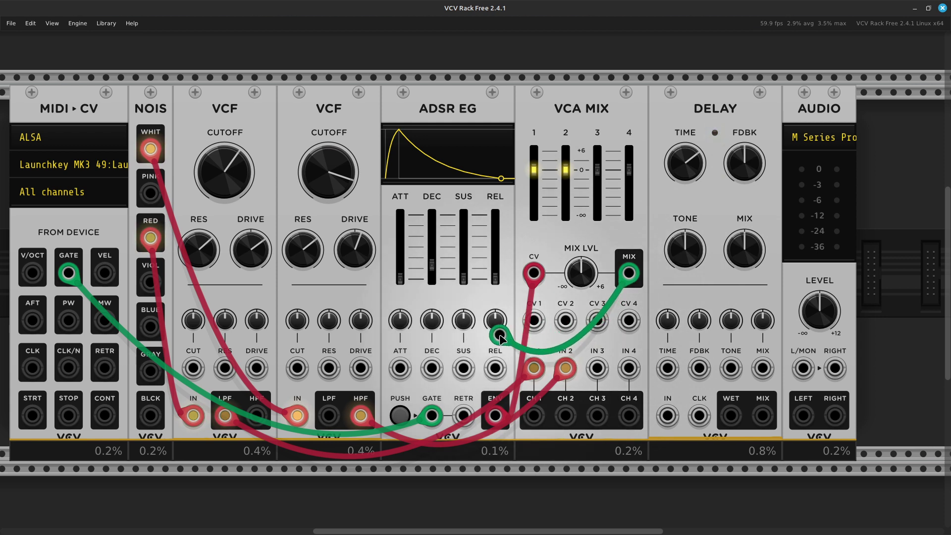
drag(498, 342, 628, 275)
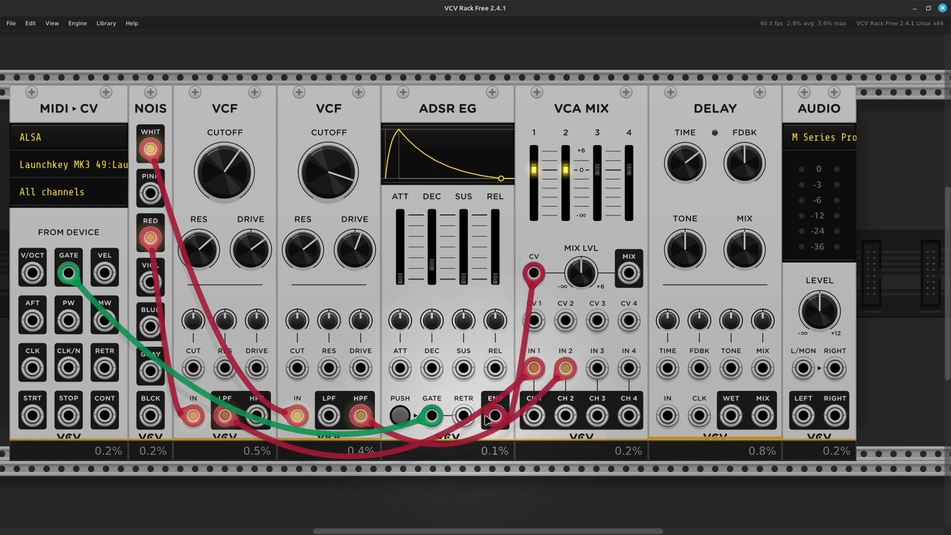
right_click(635, 421)
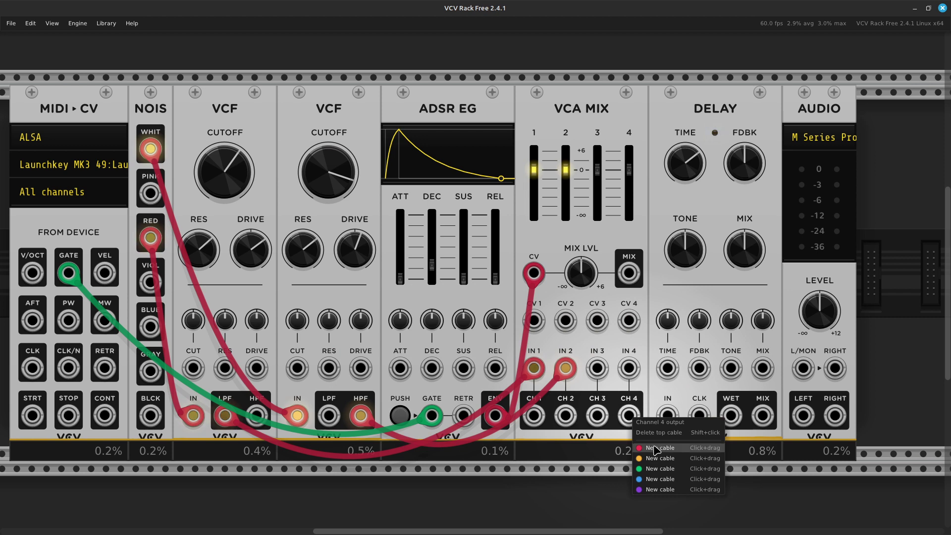
drag(655, 450, 800, 373)
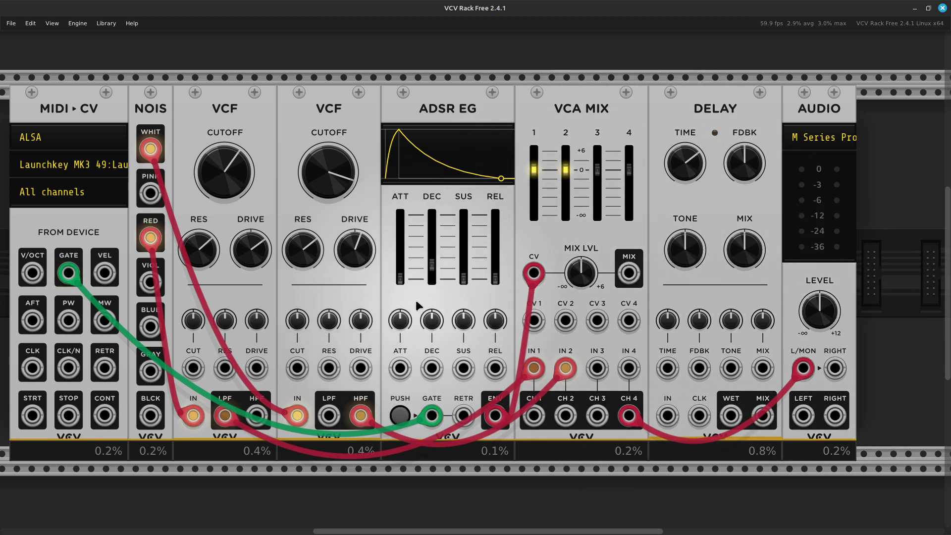
drag(432, 266, 431, 258)
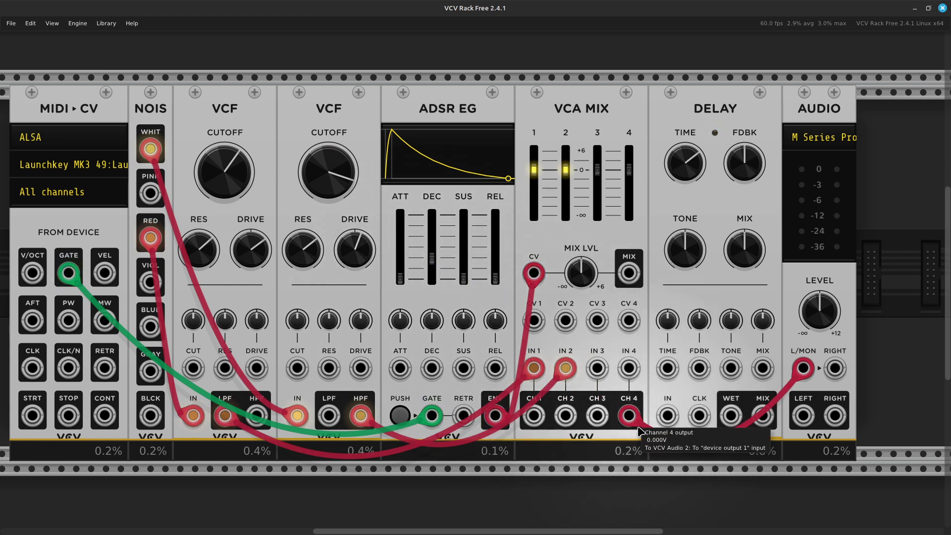
drag(626, 417, 629, 273)
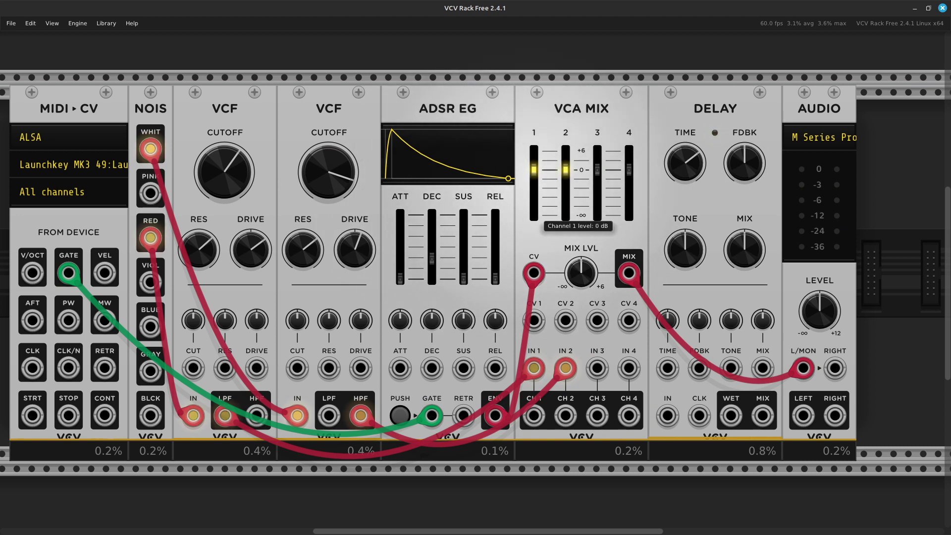
Set VCA MIX channel 1 to about -8.5 dB and channel 2 to about 1.5 dB by ear
drag(534, 170, 533, 188)
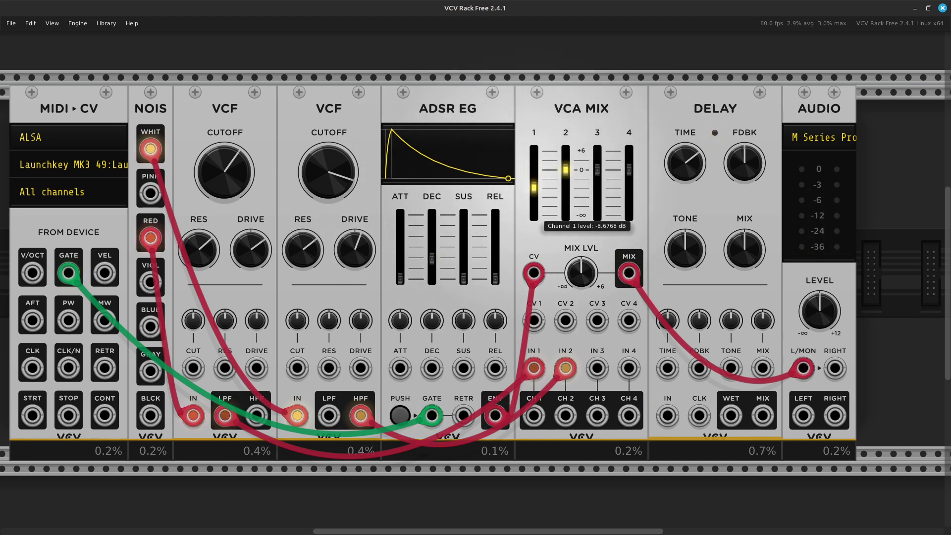
drag(533, 188, 564, 167)
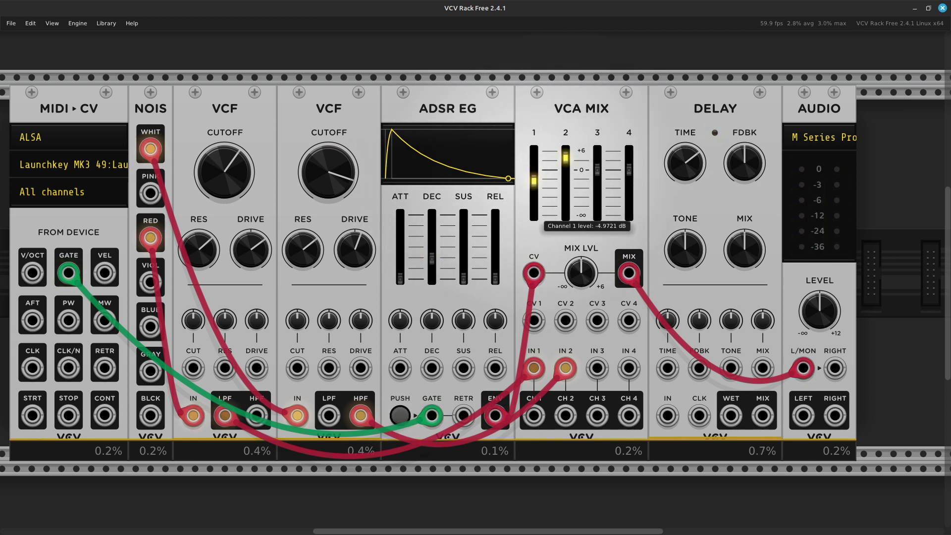
drag(533, 181, 533, 181)
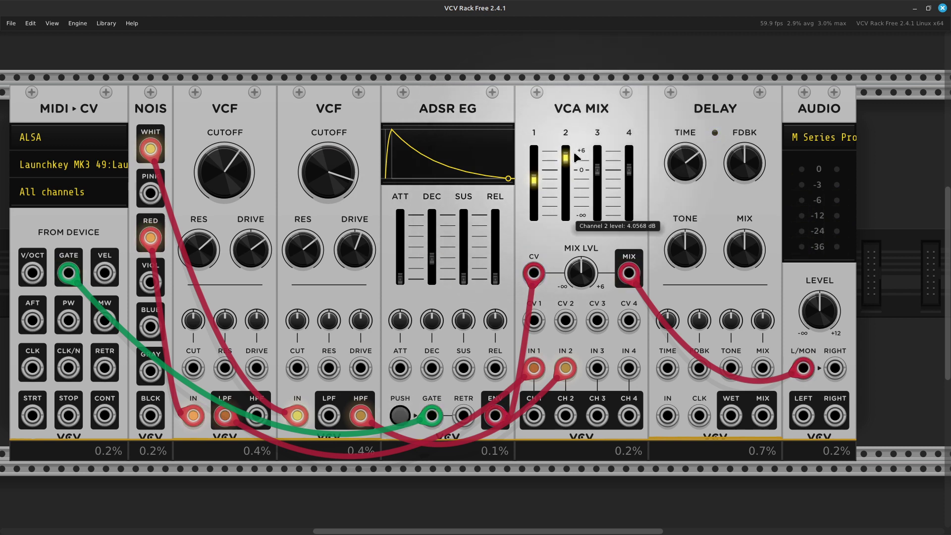
drag(573, 158, 574, 158)
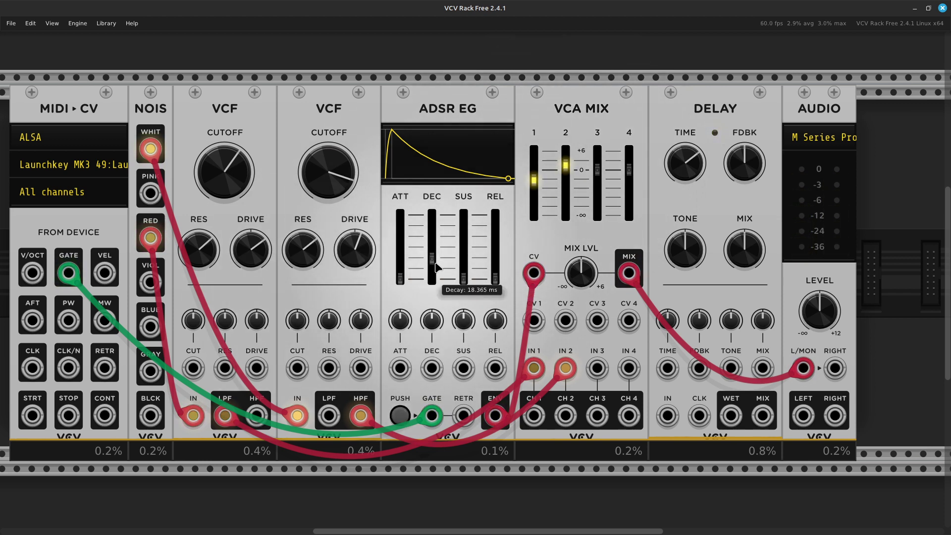
Raise the ADSR DEC fader, then bring it back to about 20 ms
drag(431, 258, 431, 253)
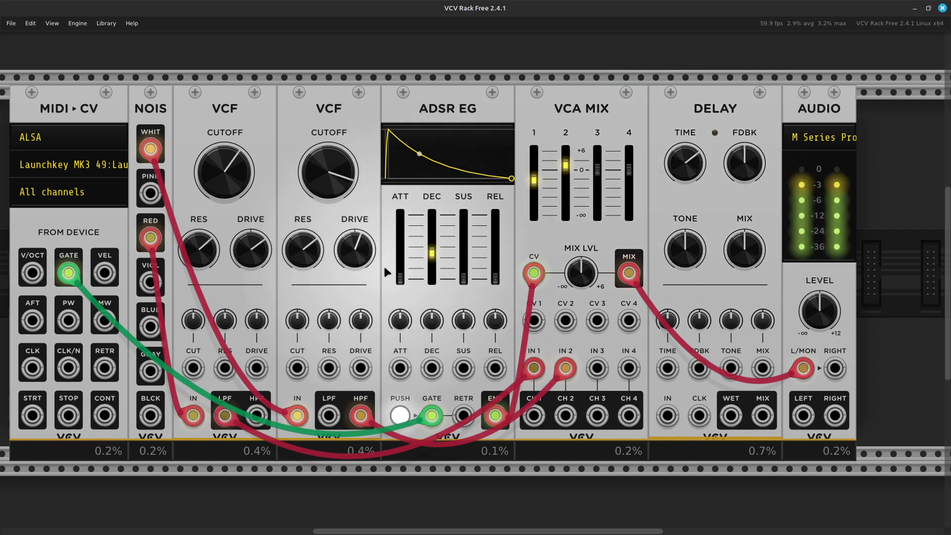
mouse_move(404, 274)
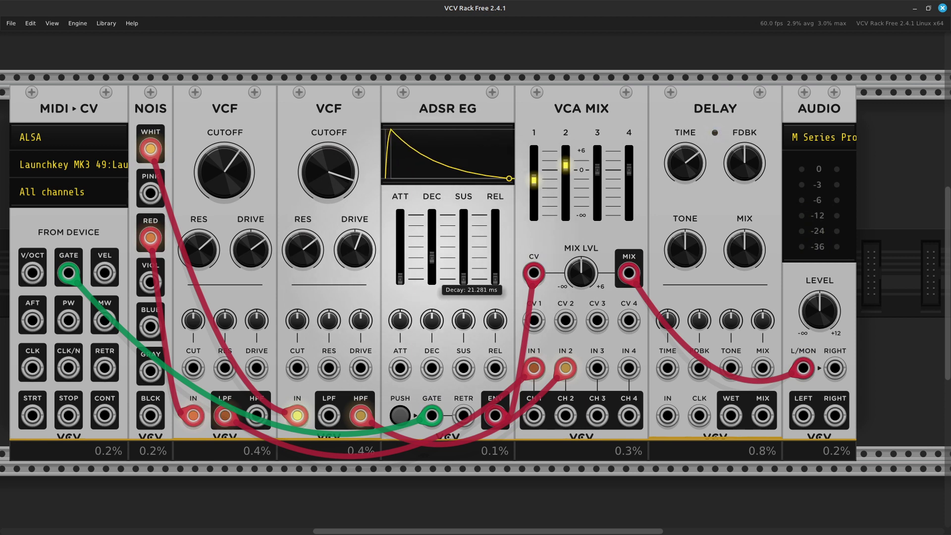
drag(431, 257, 431, 260)
mouse_move(595, 217)
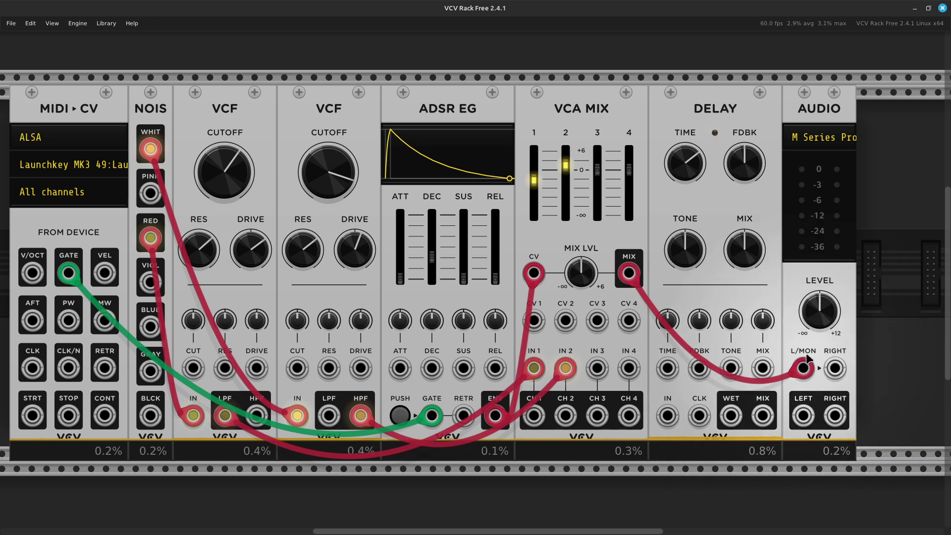
Move the mixer output cable to DELAY IN and run a new cable from DELAY MIX to AUDIO L/MON
drag(803, 368, 669, 422)
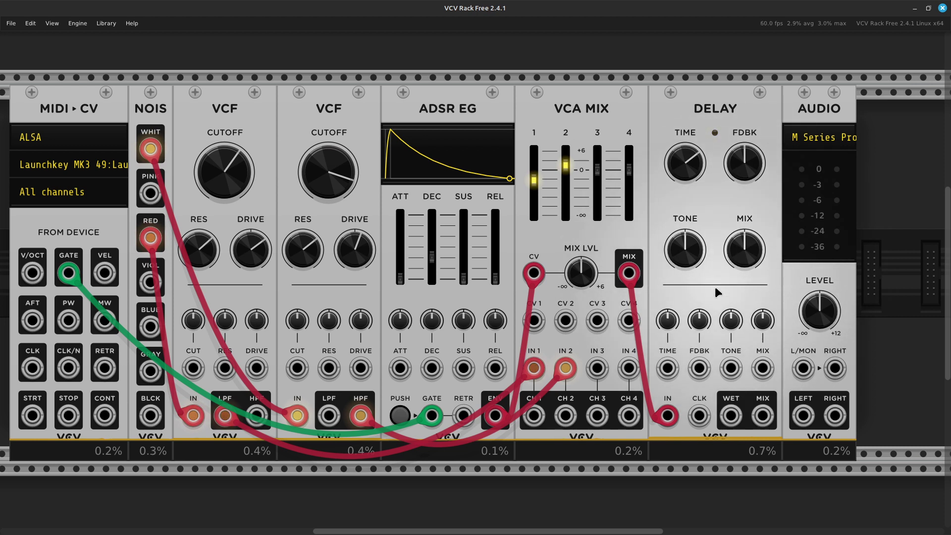
right_click(765, 421)
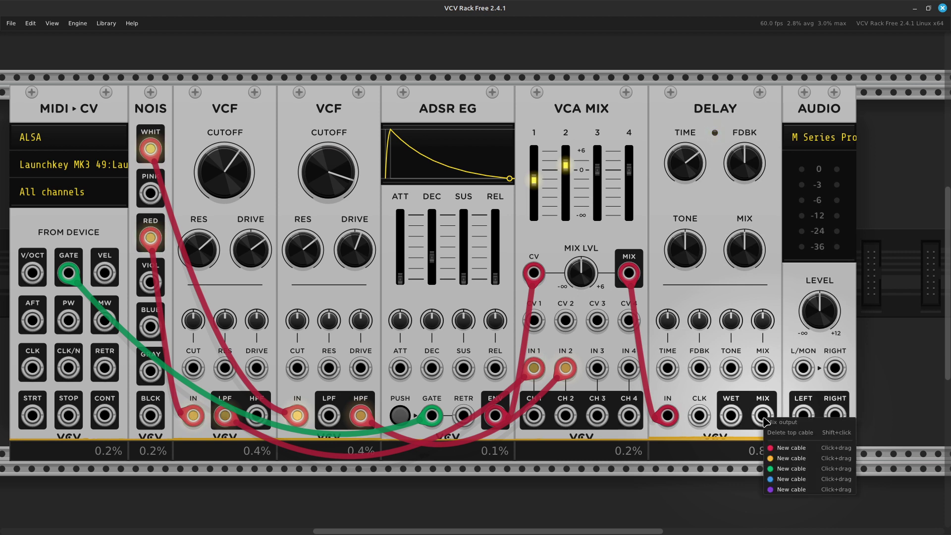
drag(773, 448, 803, 369)
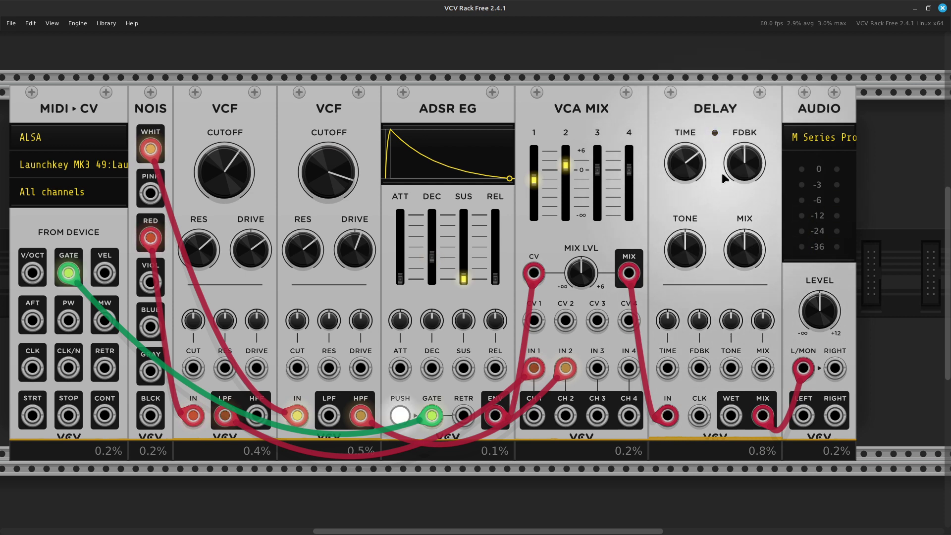
mouse_move(685, 173)
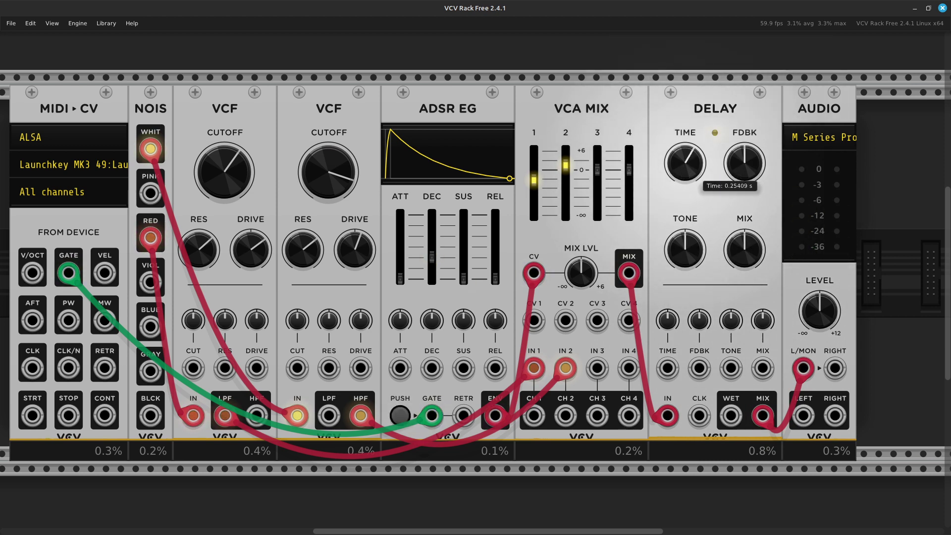
Turn DELAY TIME down to its 0.001 s minimum, try a darker TONE, then Initialize TONE to centre
drag(685, 163, 686, 173)
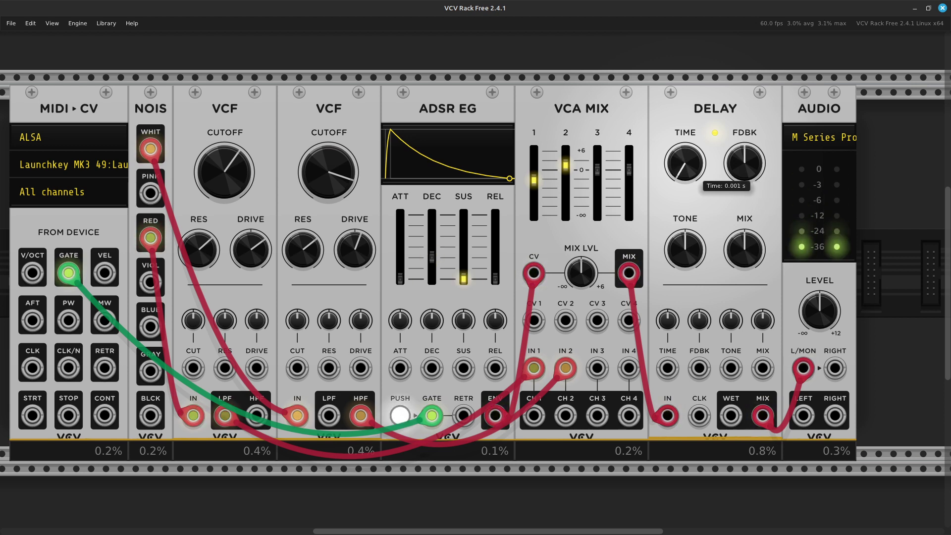
drag(685, 173, 685, 173)
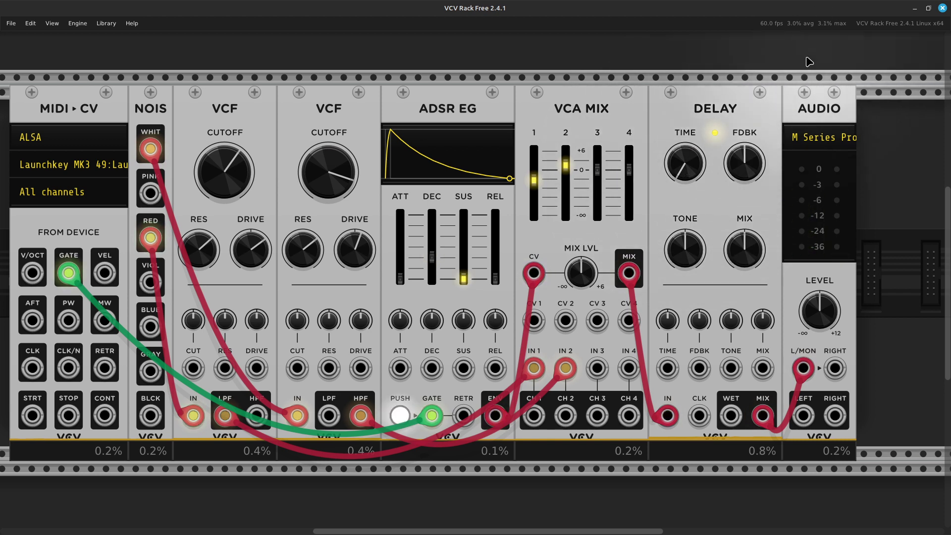
mouse_move(741, 160)
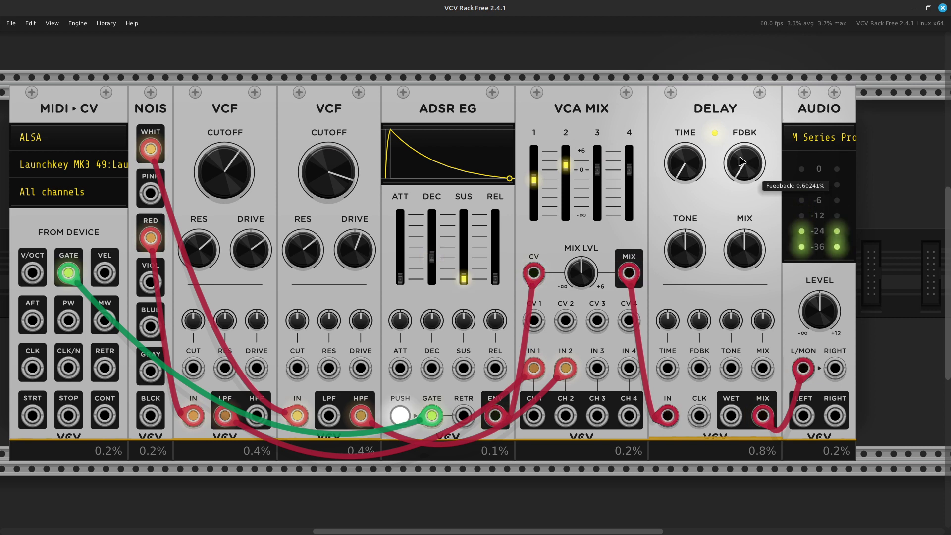
mouse_move(758, 246)
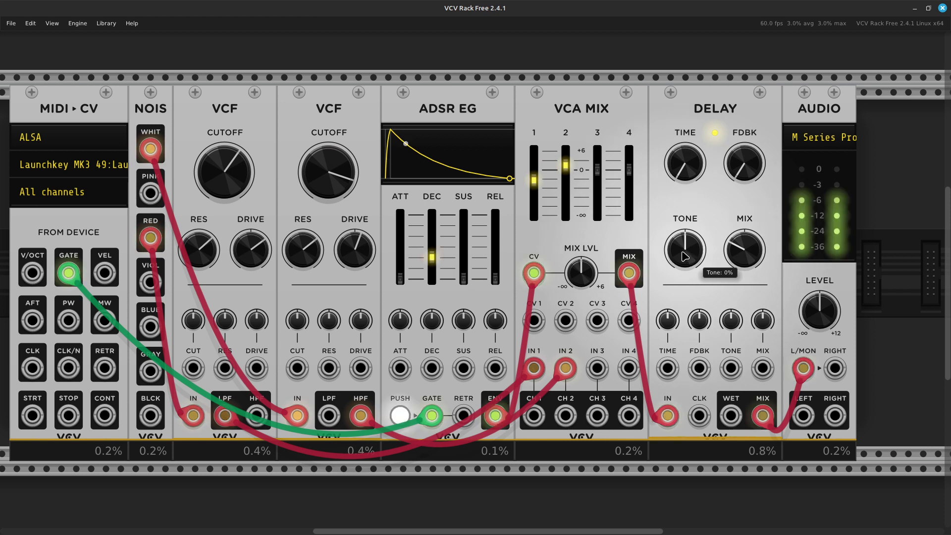
drag(684, 256, 684, 223)
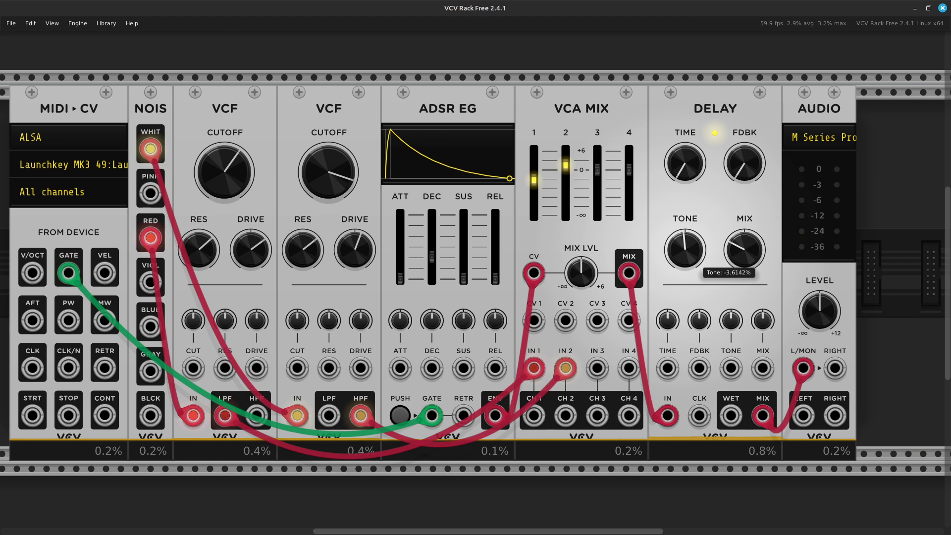
right_click(684, 255)
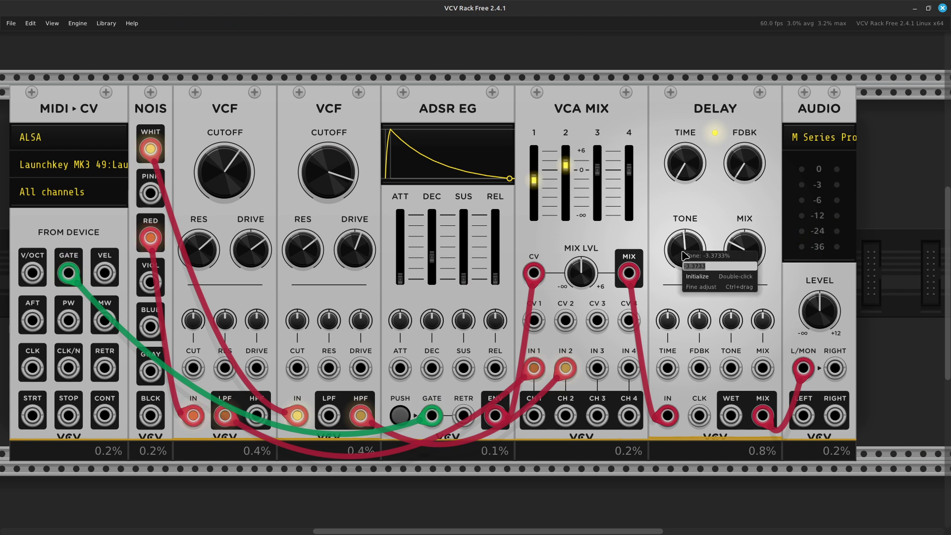
click(717, 278)
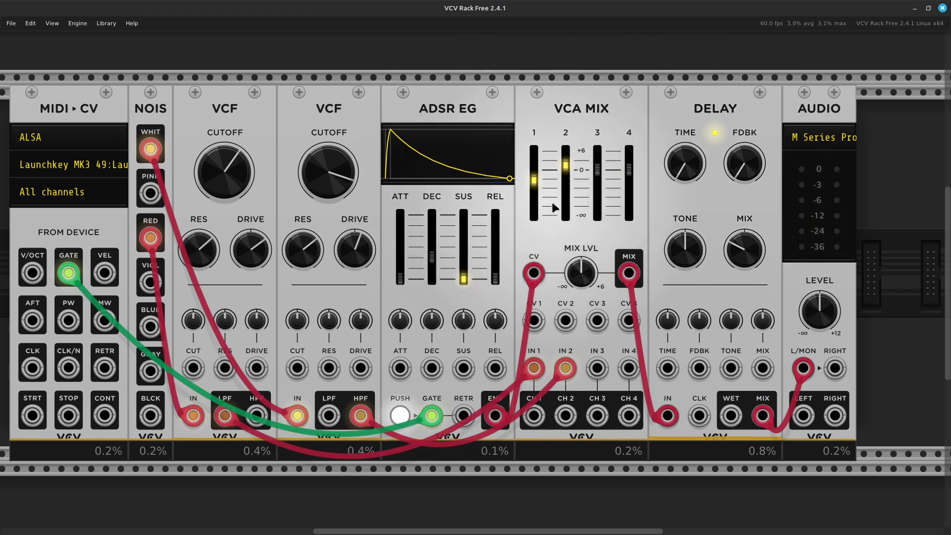
Set mixer channel 2 to about -4 dB and channel 1 to about 1.1 dB, and raise decay to about 27 ms
mouse_move(568, 171)
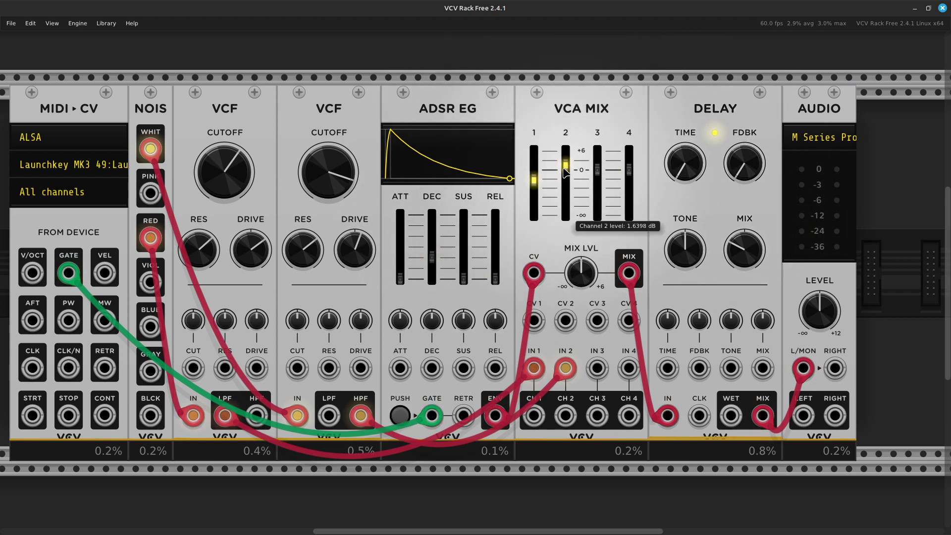
drag(568, 171, 565, 189)
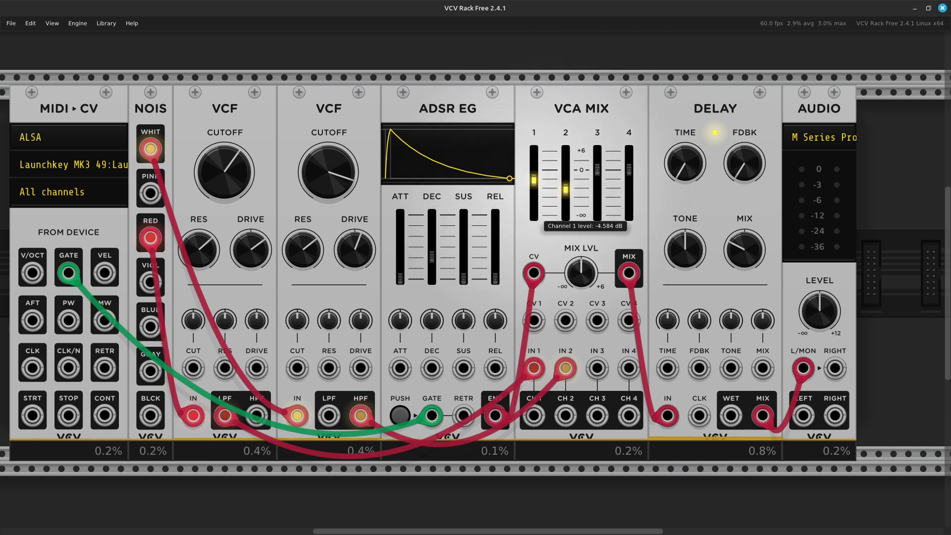
drag(533, 180, 565, 170)
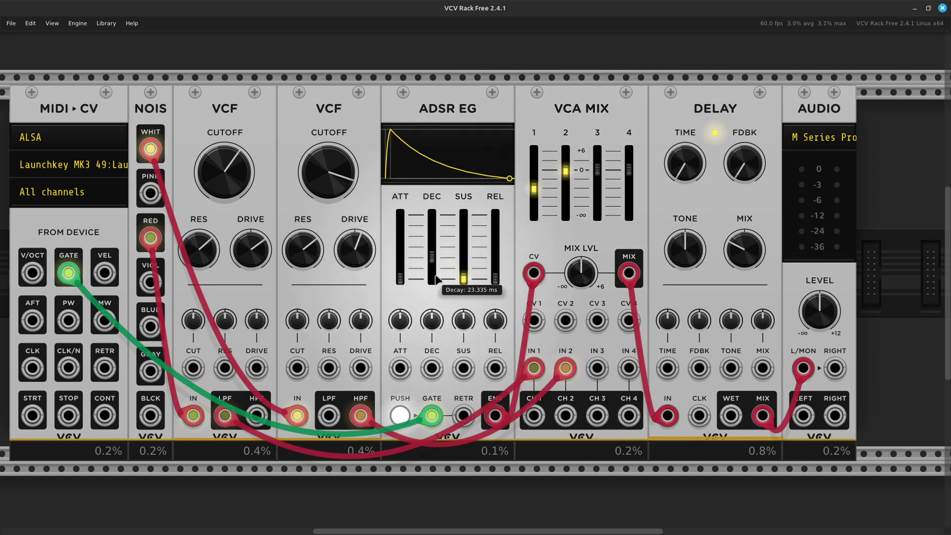
drag(432, 266, 431, 264)
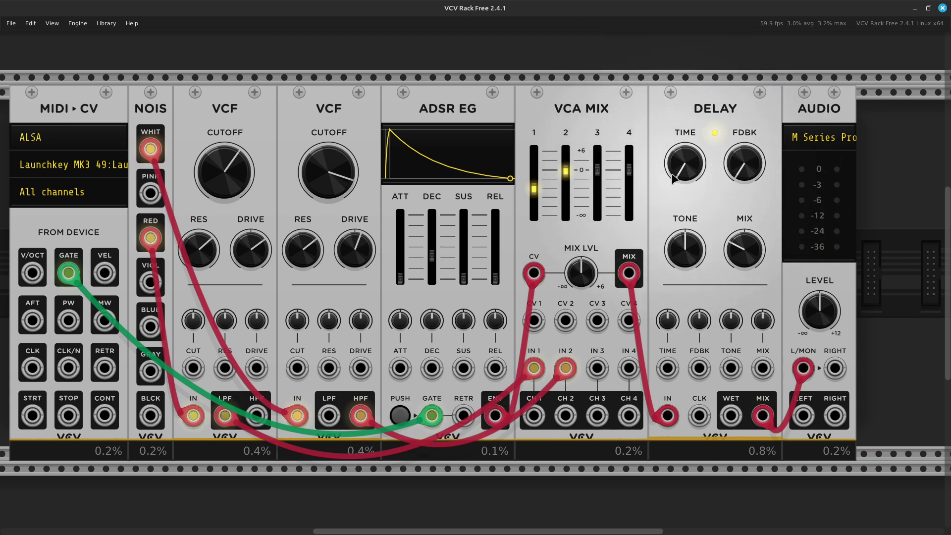
Turn DELAY TIME to its minimum and raise FDBK slightly
mouse_move(698, 174)
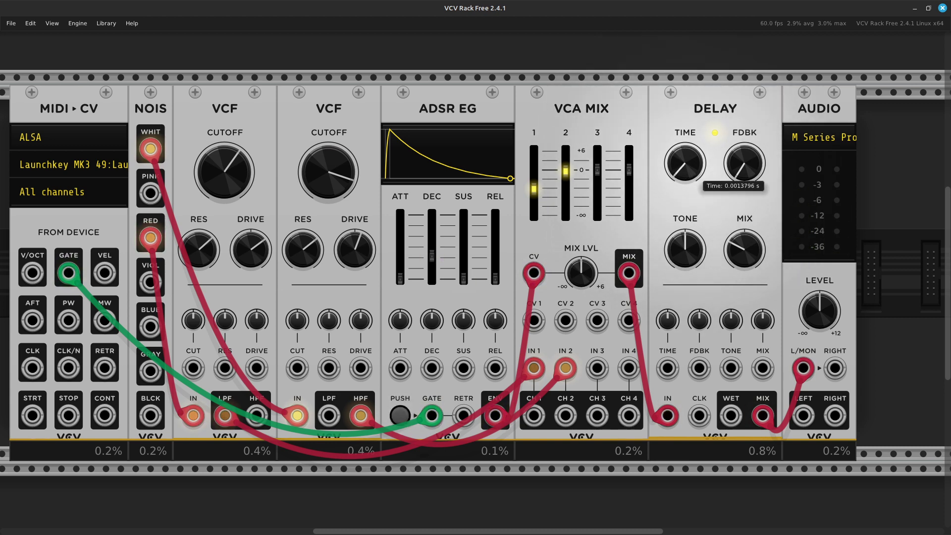
drag(698, 174, 698, 188)
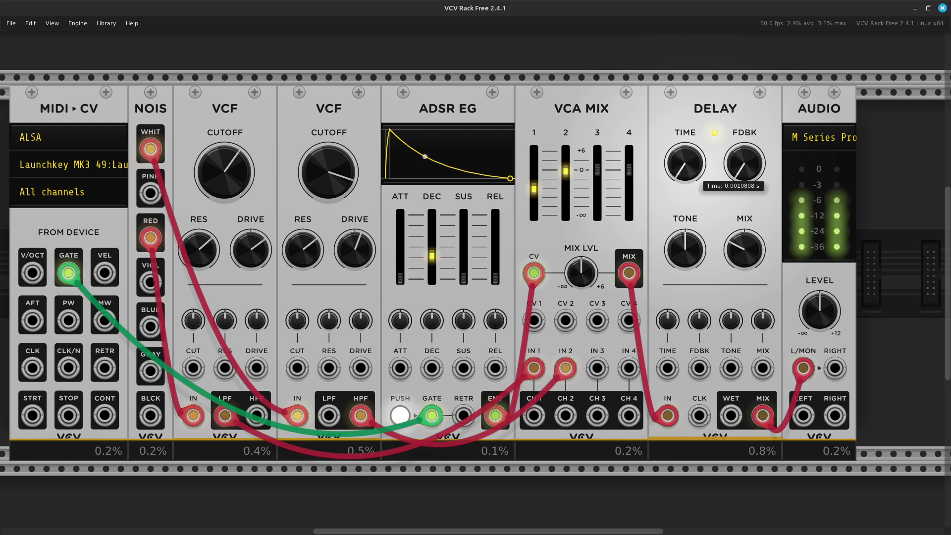
drag(744, 166, 744, 149)
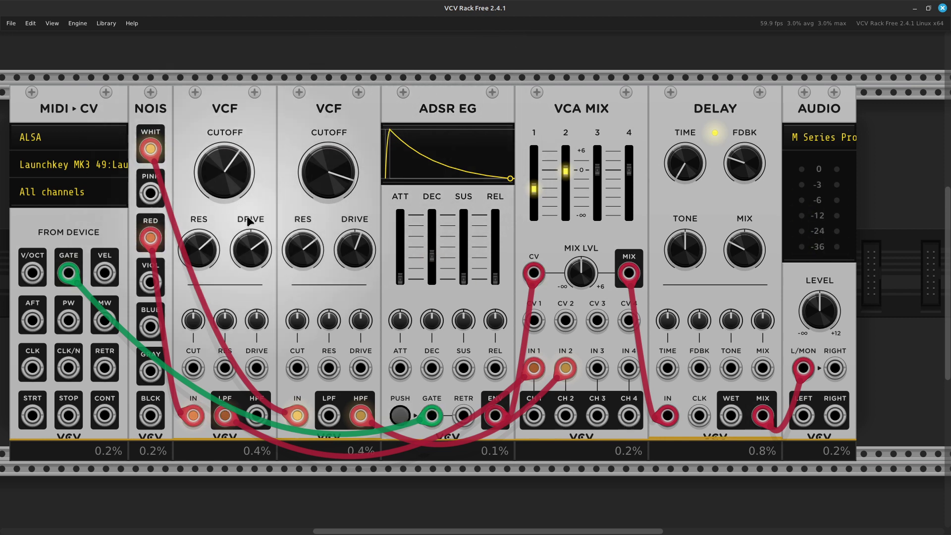
Raise the first VCF cutoff and fine-tune mixer channel 2 level
mouse_move(212, 192)
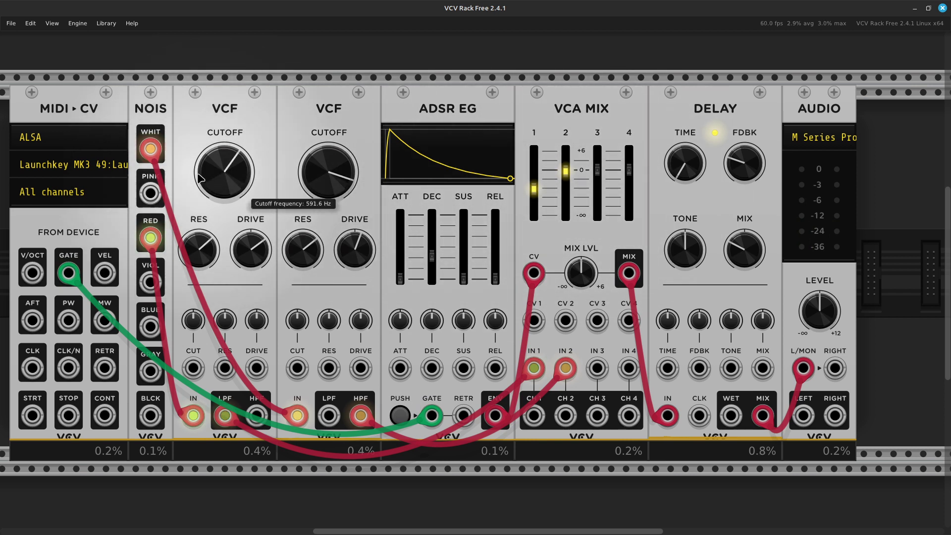
mouse_move(228, 178)
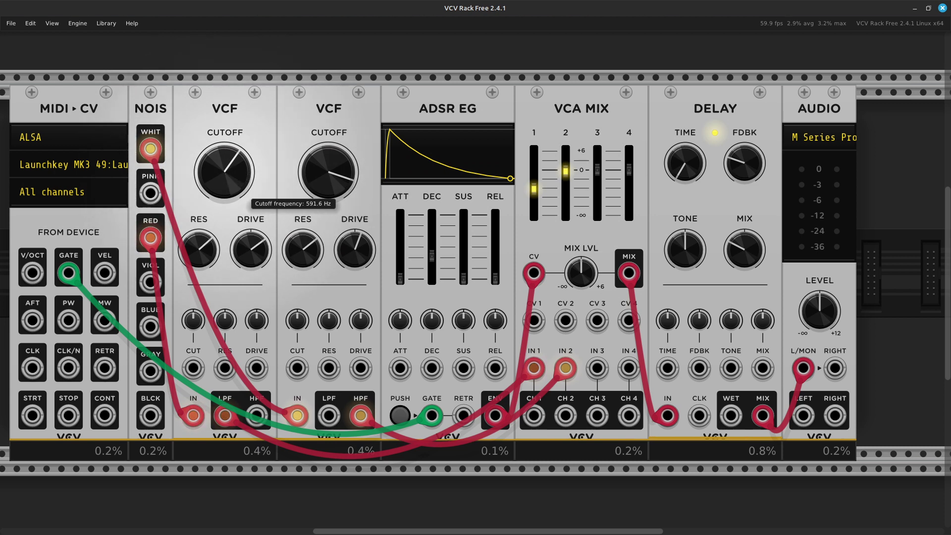
mouse_move(229, 177)
mouse_down()
mouse_move(229, 144)
mouse_move(228, 190)
mouse_up()
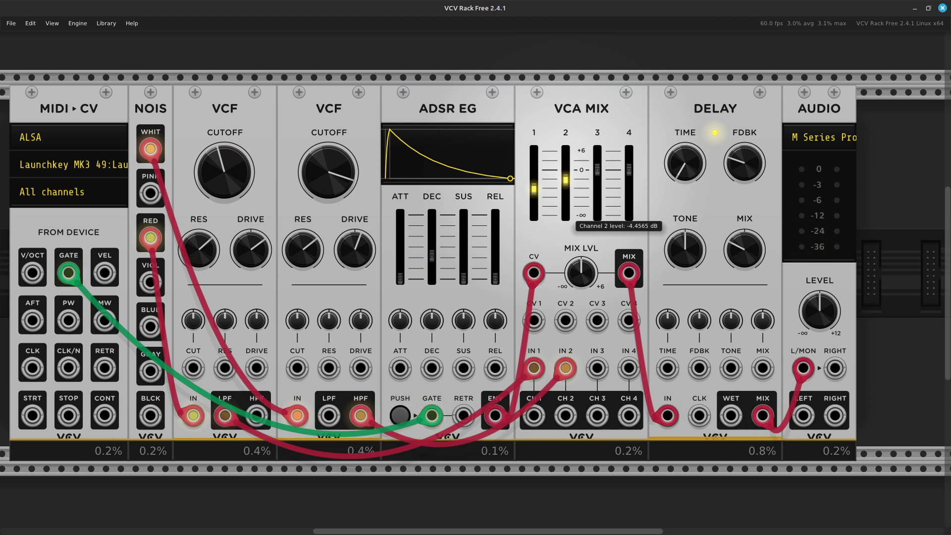
drag(565, 179, 564, 179)
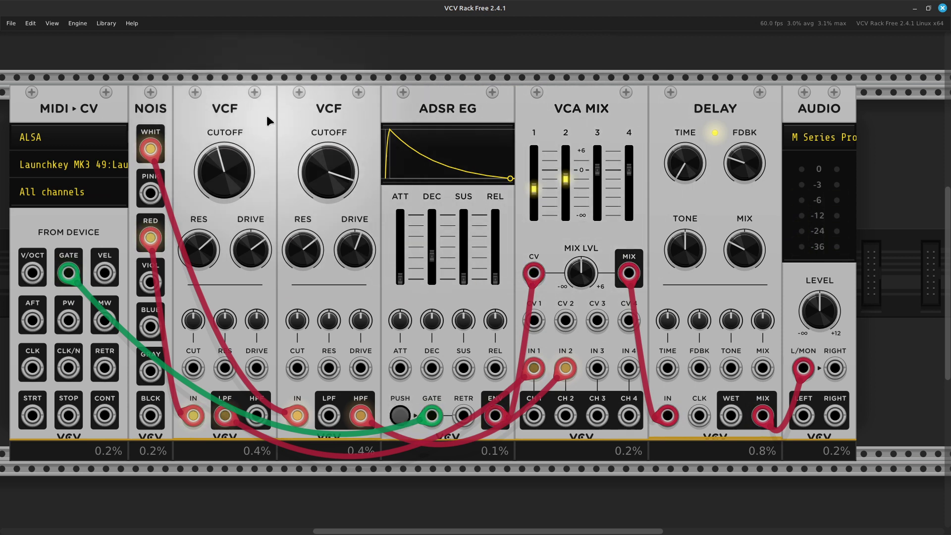
Lower the second VCF cutoff to about 352 Hz and adjust the DELAY TIME
drag(324, 177, 324, 190)
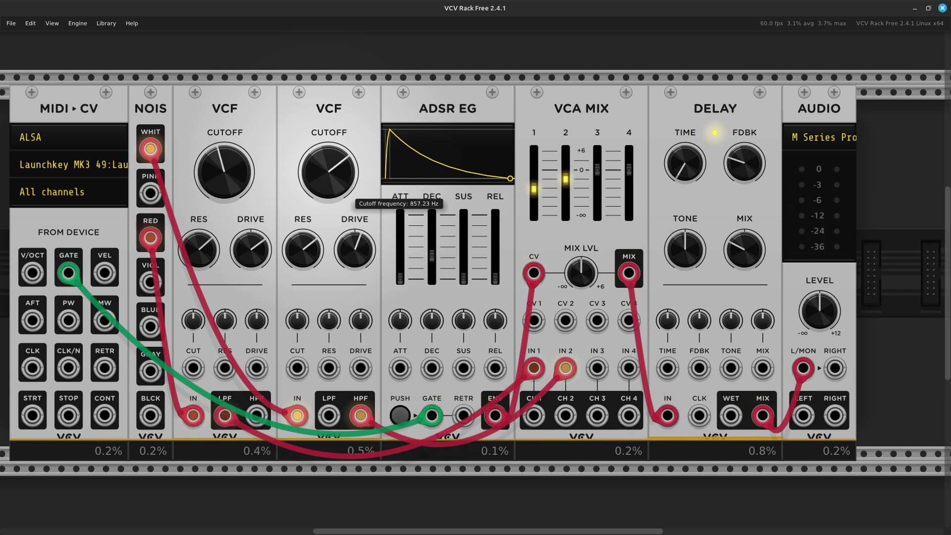
drag(324, 198, 324, 221)
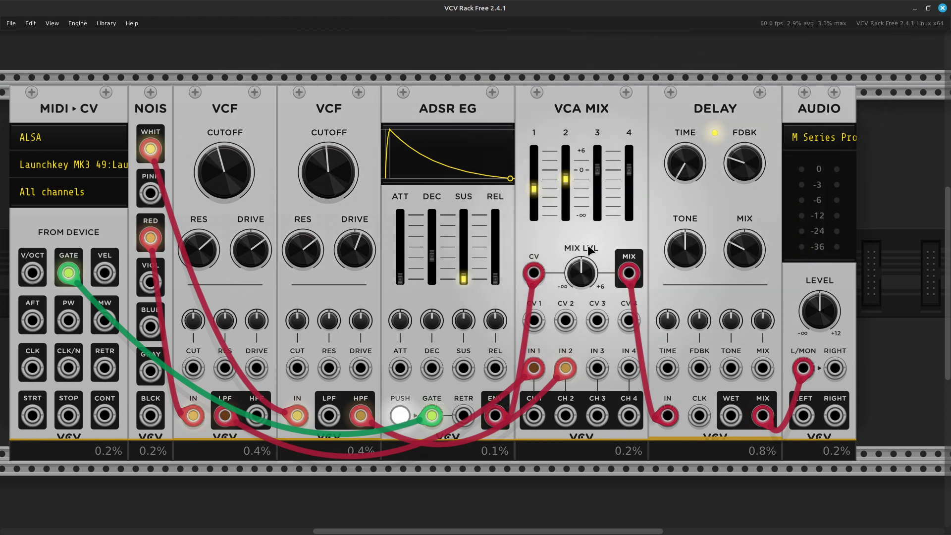
drag(685, 164, 685, 161)
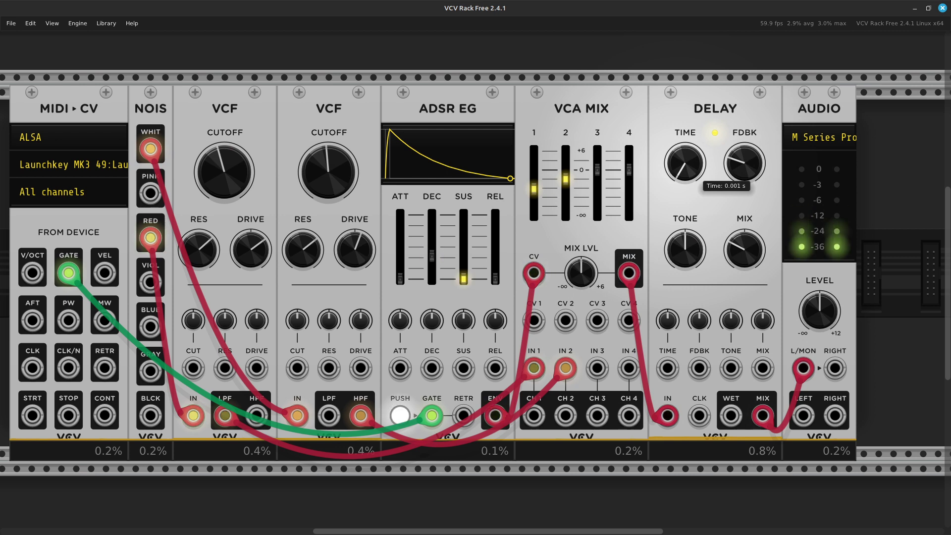
mouse_move(685, 162)
mouse_down()
mouse_move(684, 149)
mouse_move(685, 161)
mouse_up()
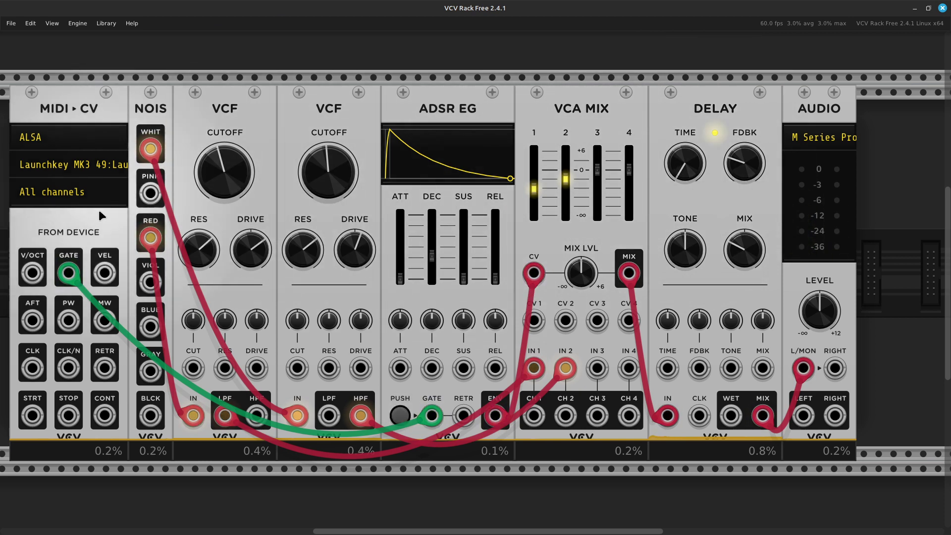
mouse_move(498, 274)
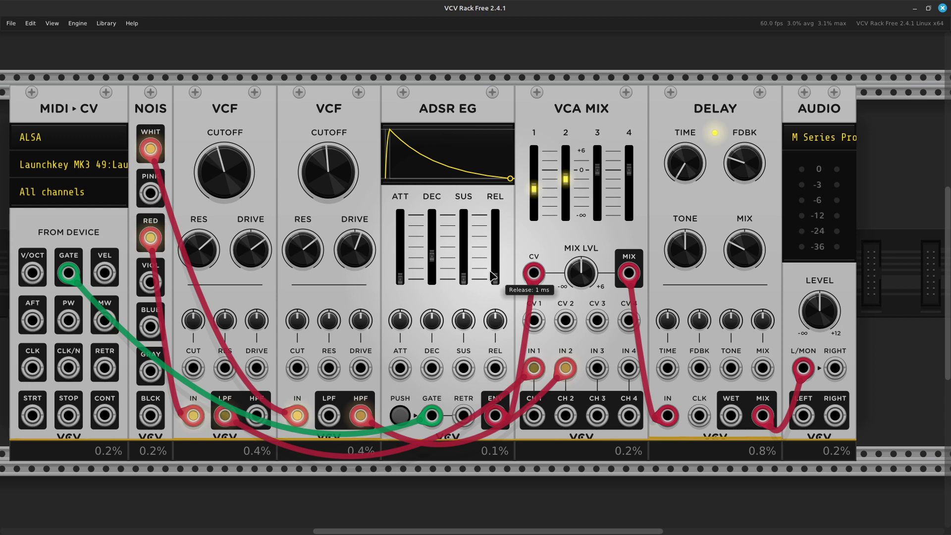
scroll(493, 275, down, 2)
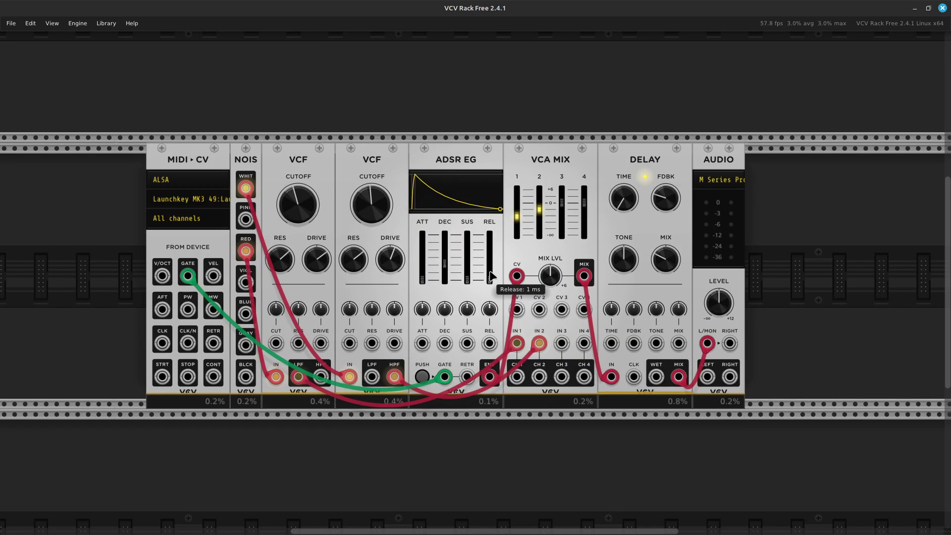